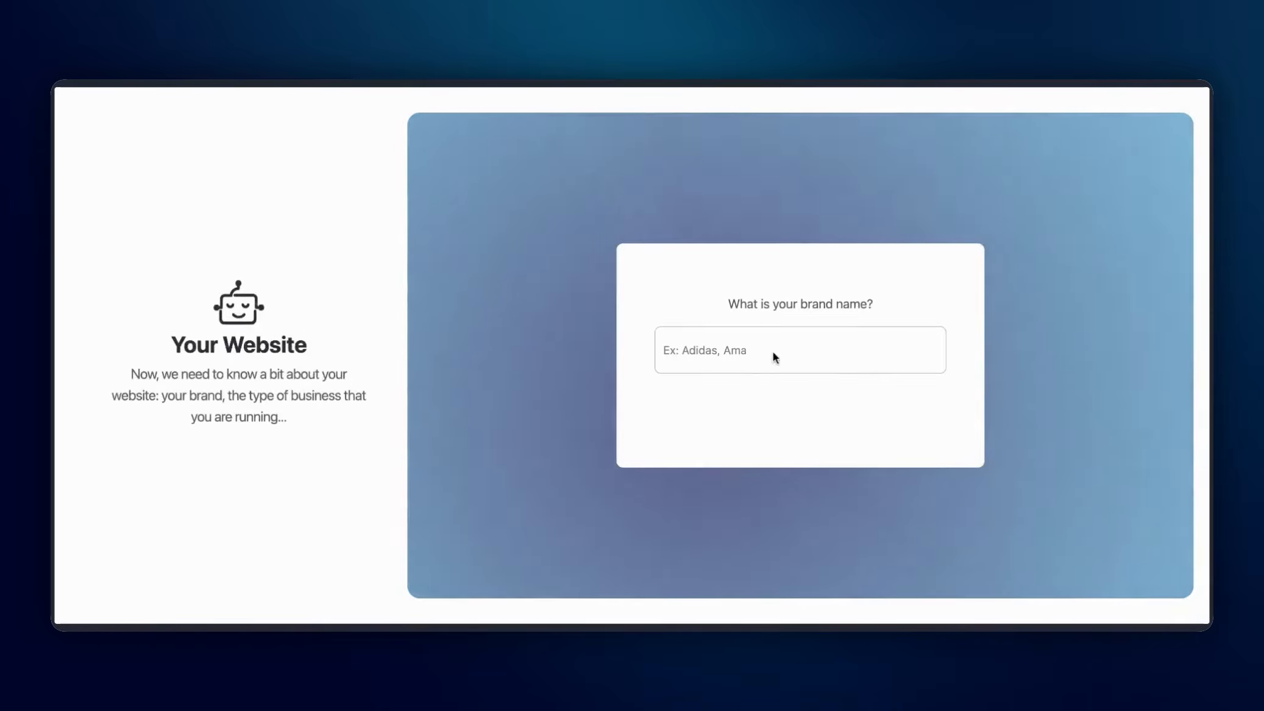
- Enter Monday.com as the brand name and choose SaaS/Software as the business category
click(771, 351)
text(Monday.com)
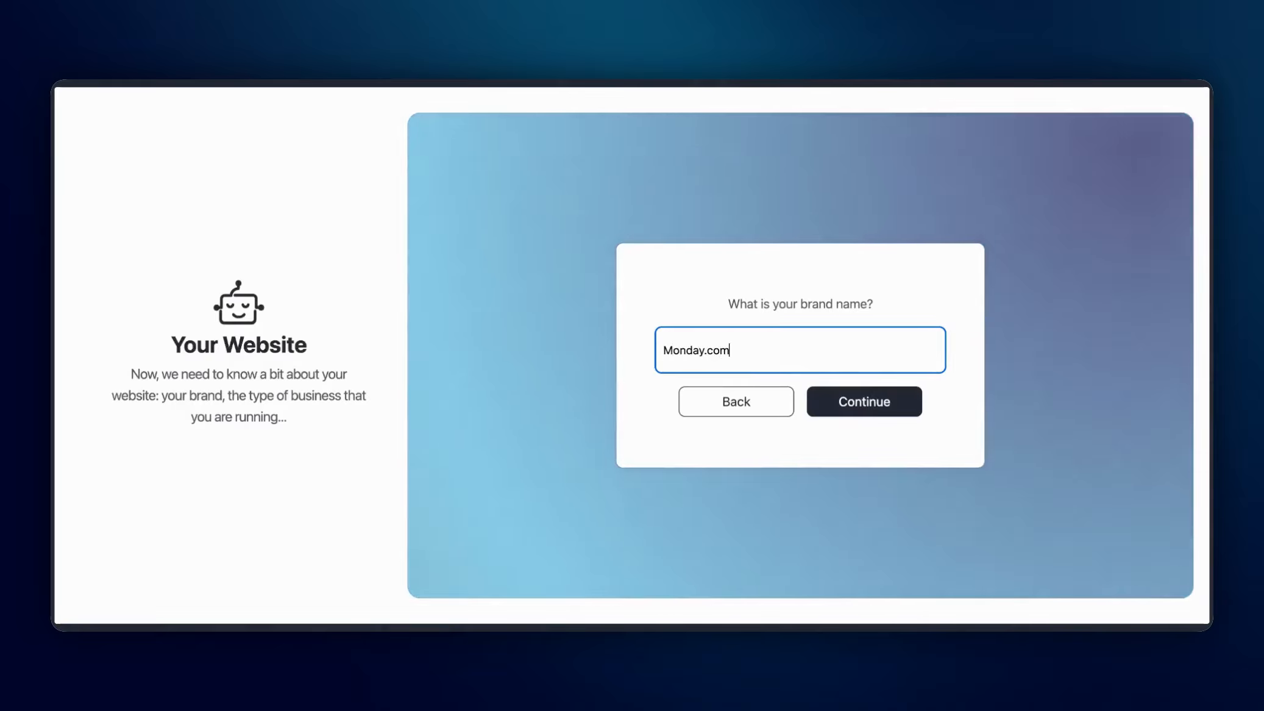
click(867, 401)
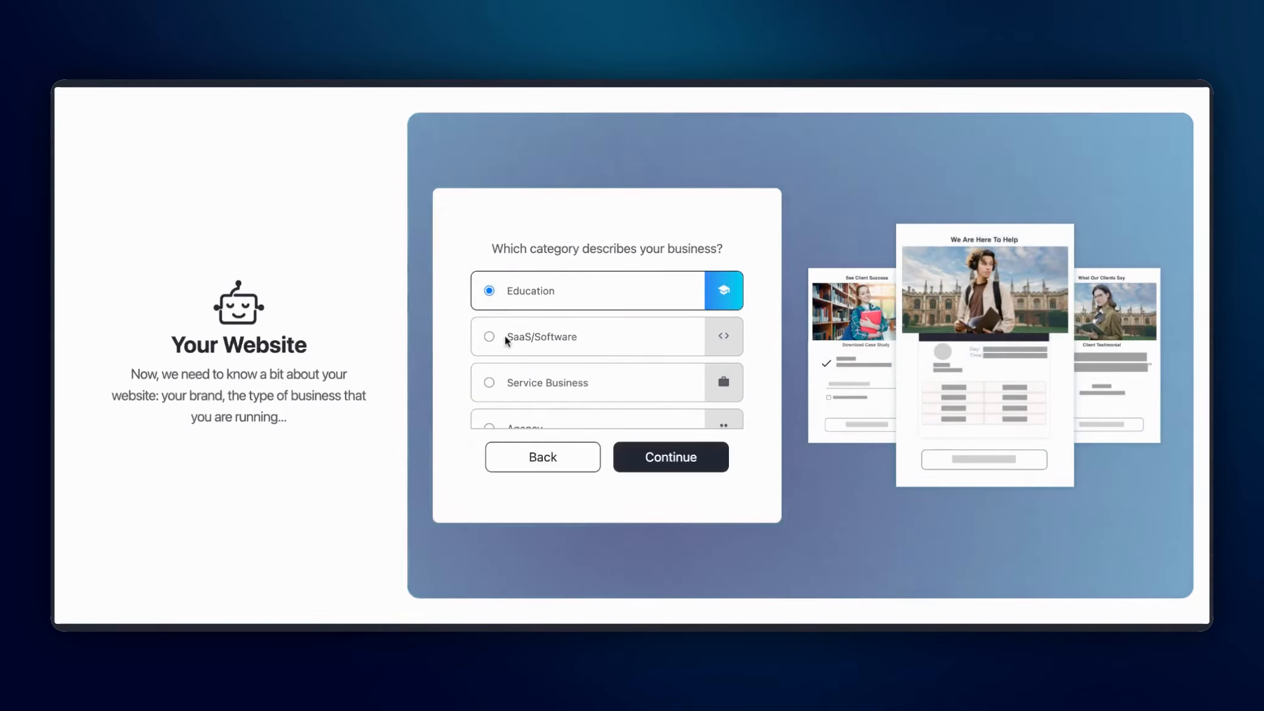
click(504, 337)
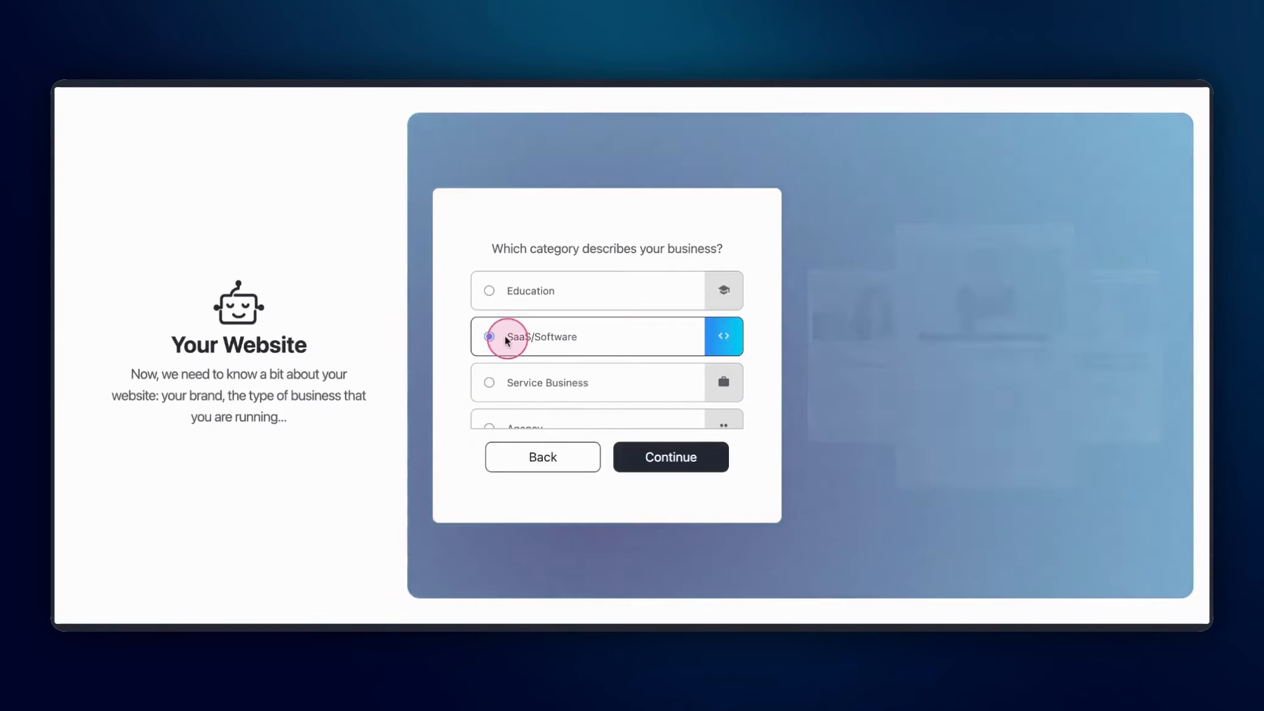
click(685, 465)
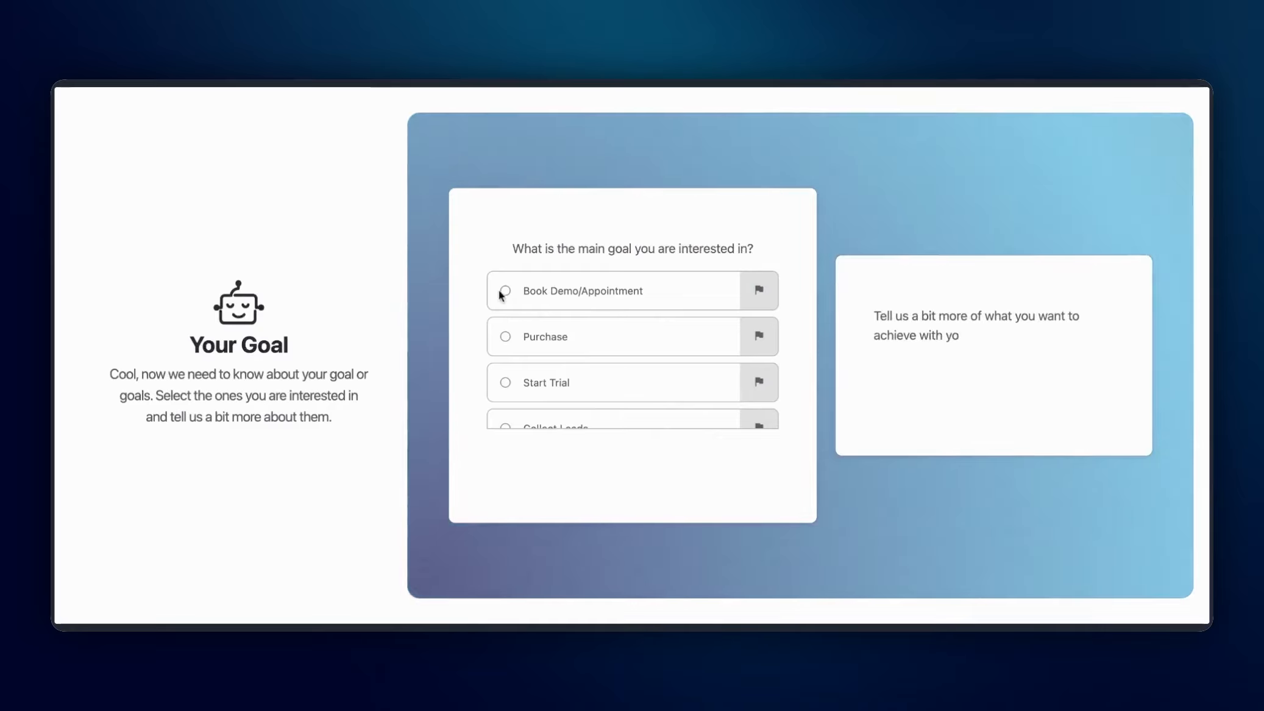
- Choose Book Demo/Appointment as the main goal and describe it as "Get more booked demos for our Sales team"
click(507, 290)
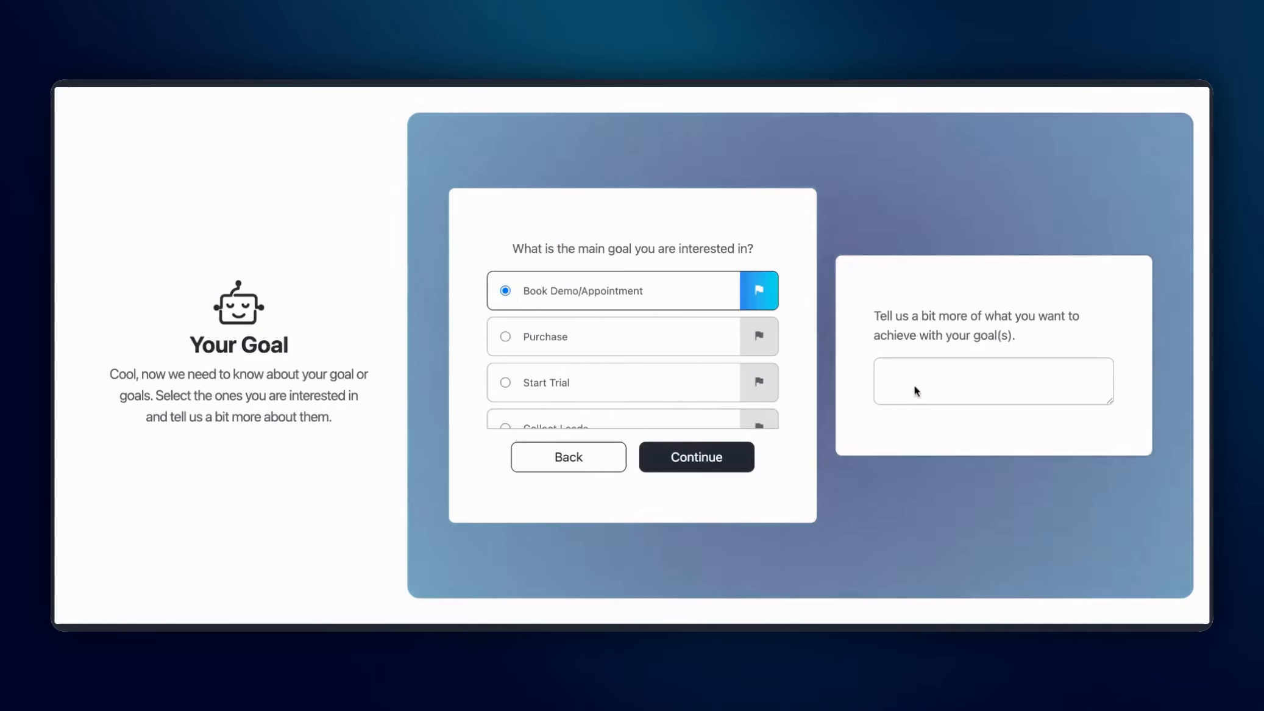
click(915, 385)
text(Get more b)
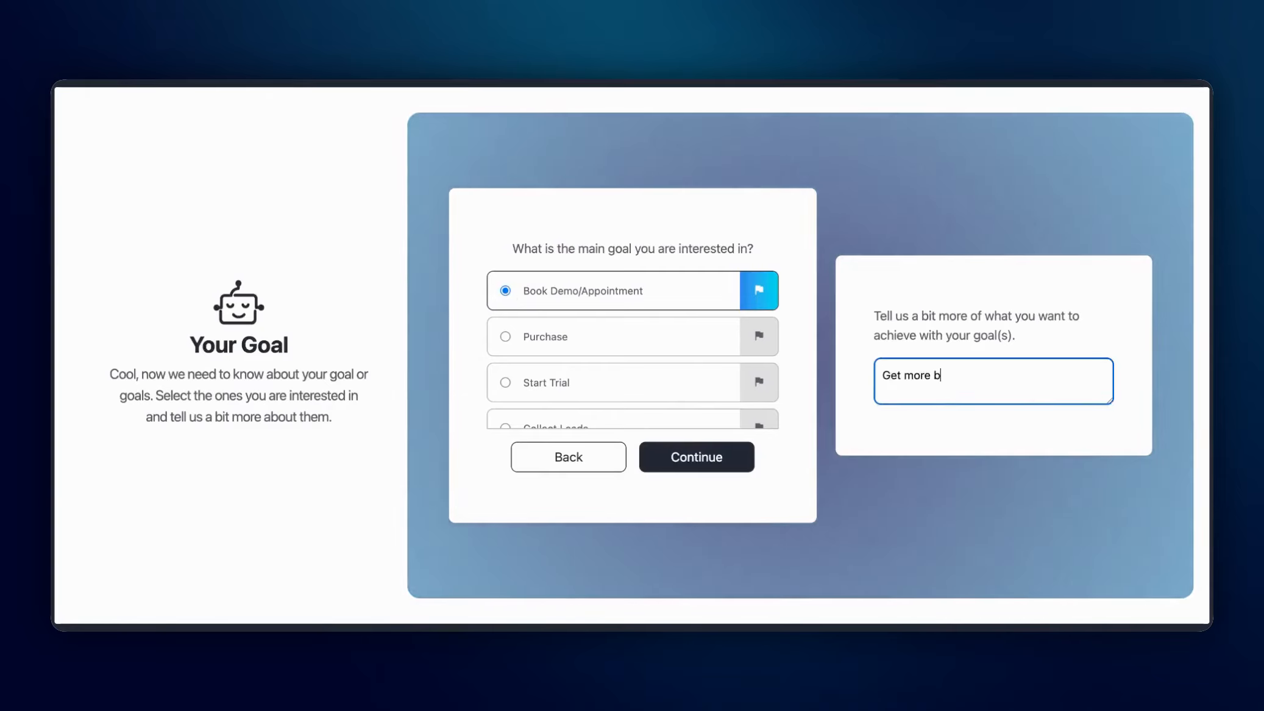
text(ooked demos f)
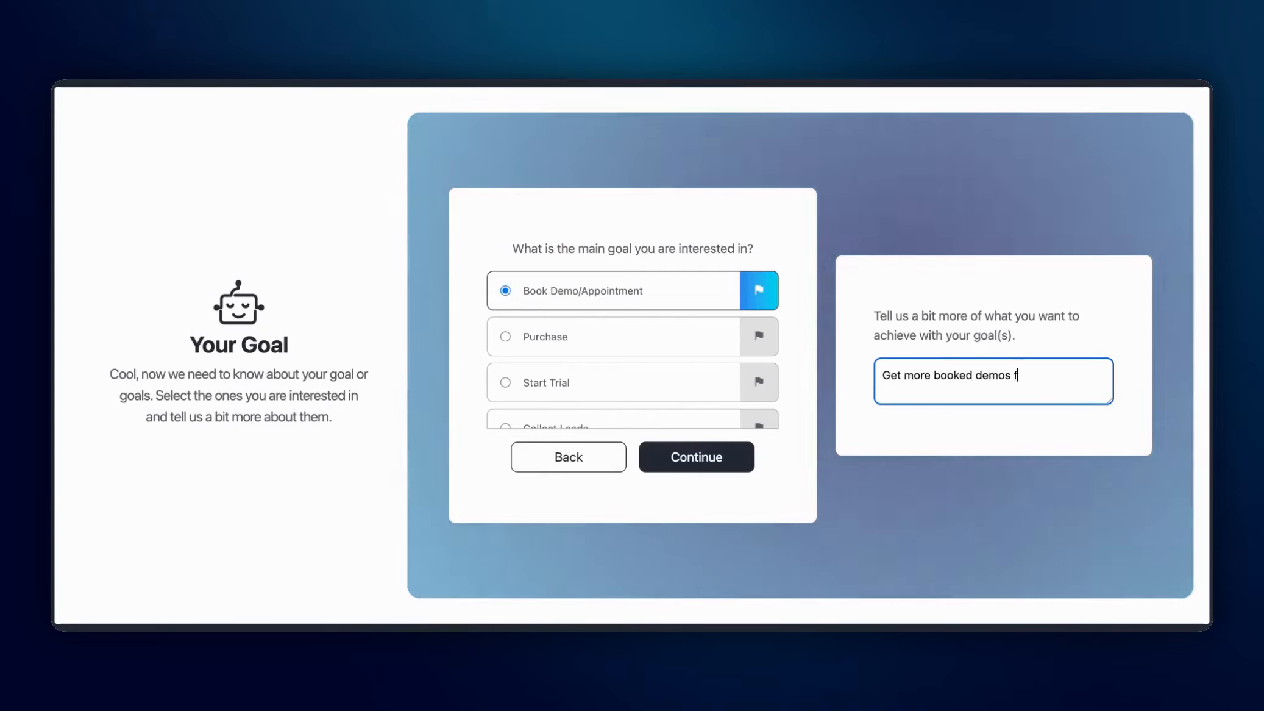
text(or our Sales team)
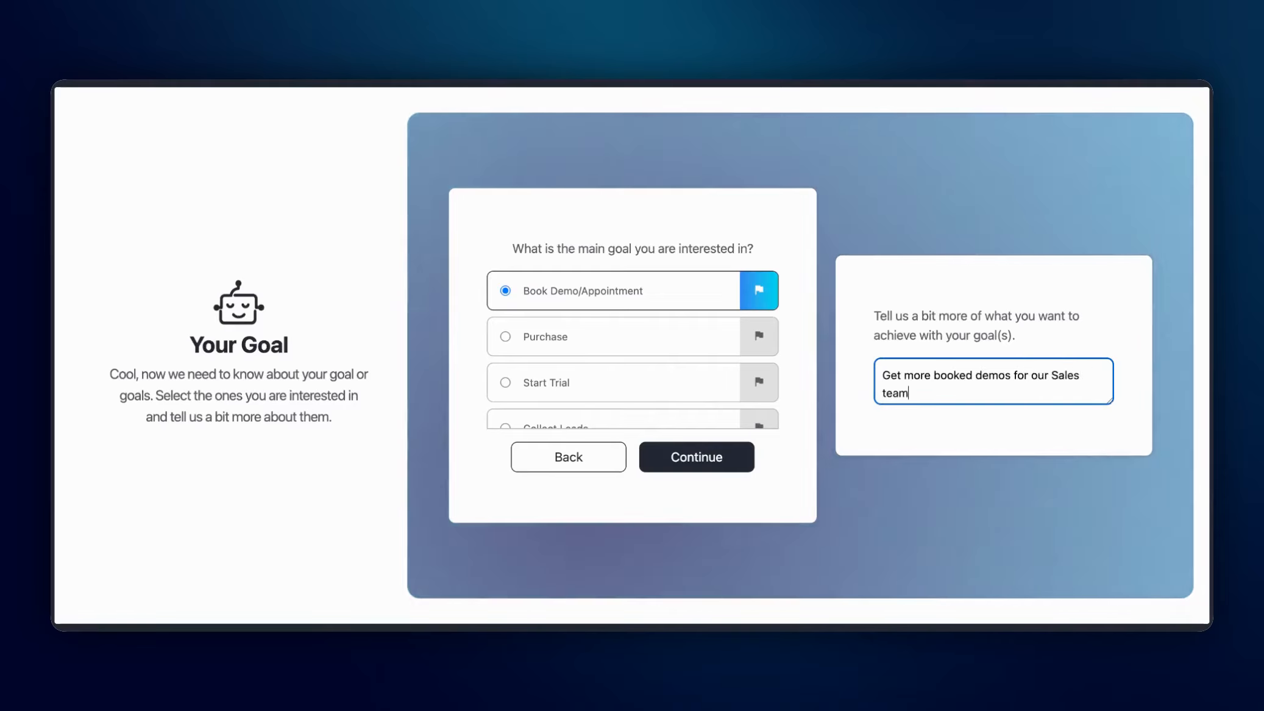
click(703, 456)
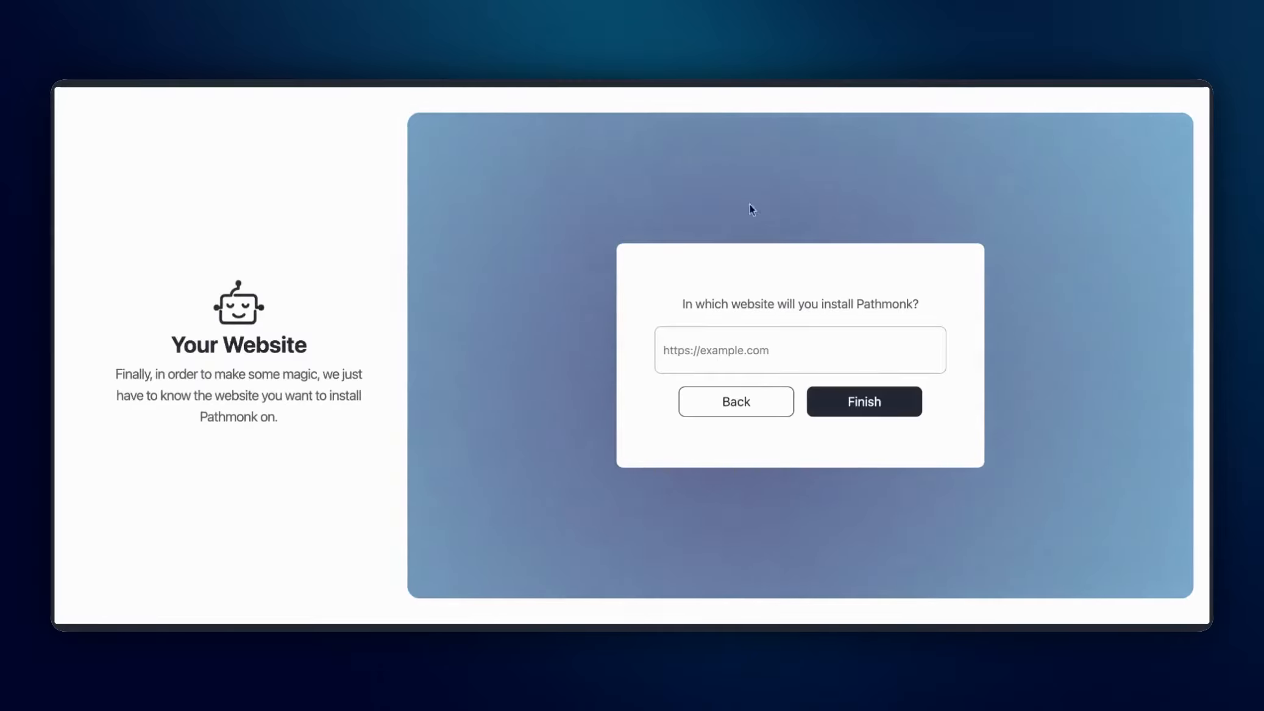
click(696, 348)
text(https://monday.com/)
click(871, 397)
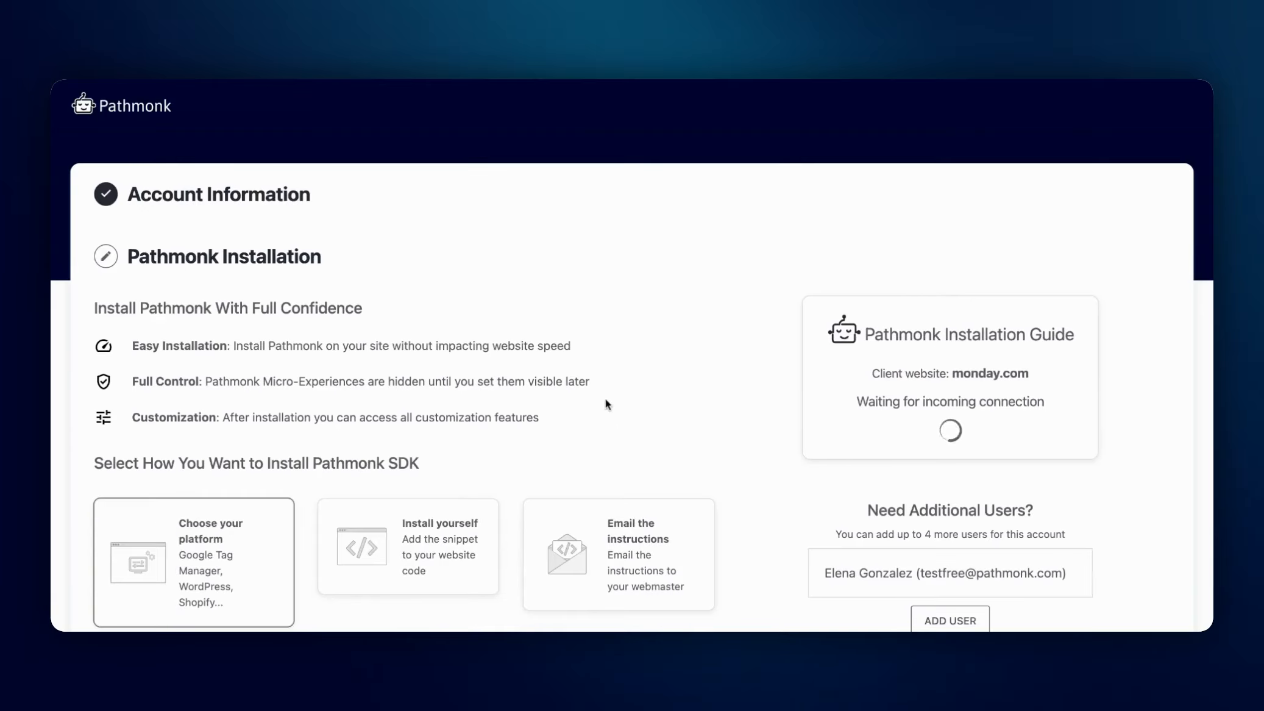
- Choose GTM as the installation platform and copy its SDK snippet
scroll(479, 426, down, 4)
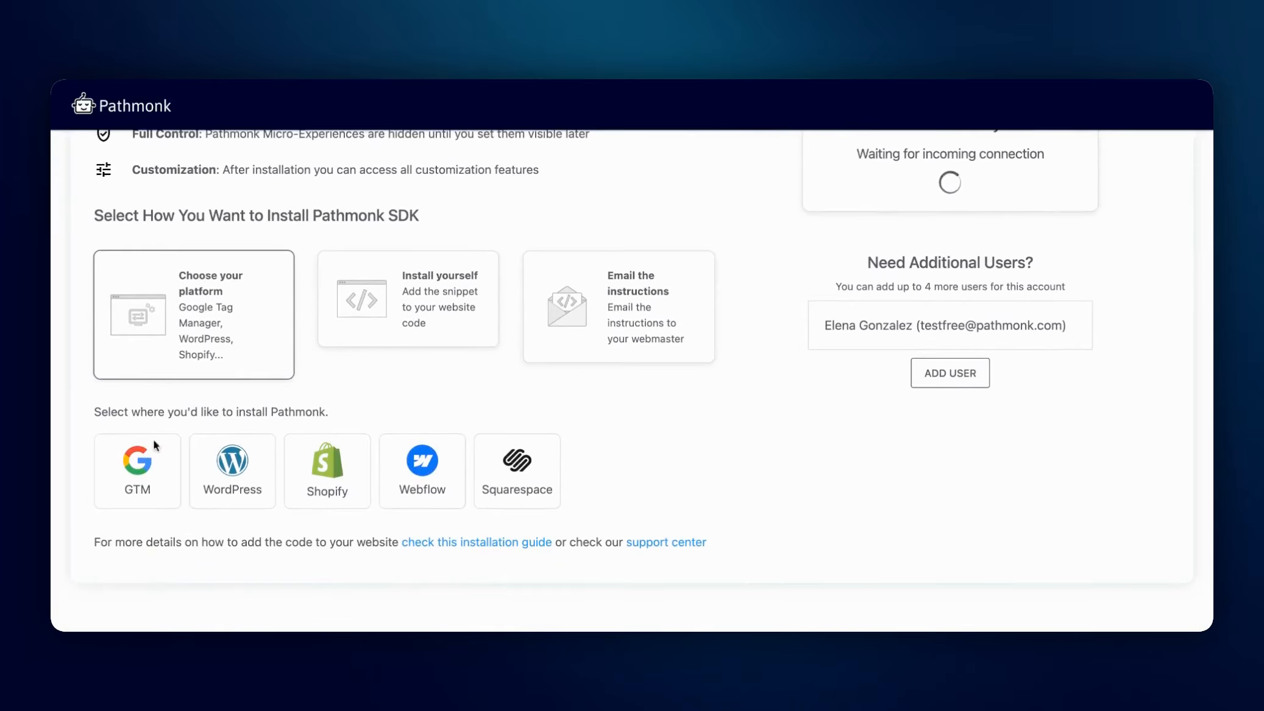
click(140, 454)
scroll(195, 460, down, 2)
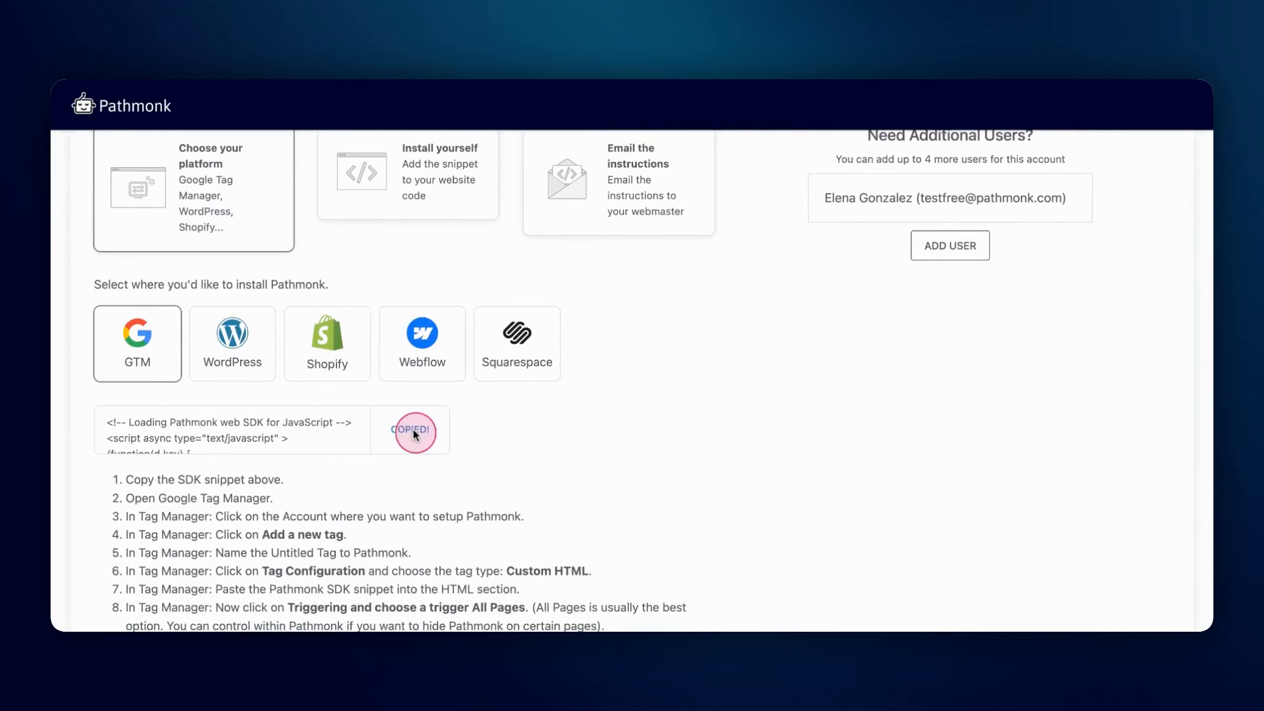
- Switch the installation method to Install yourself and copy the SDK snippet
scroll(368, 279, up, 2)
click(397, 271)
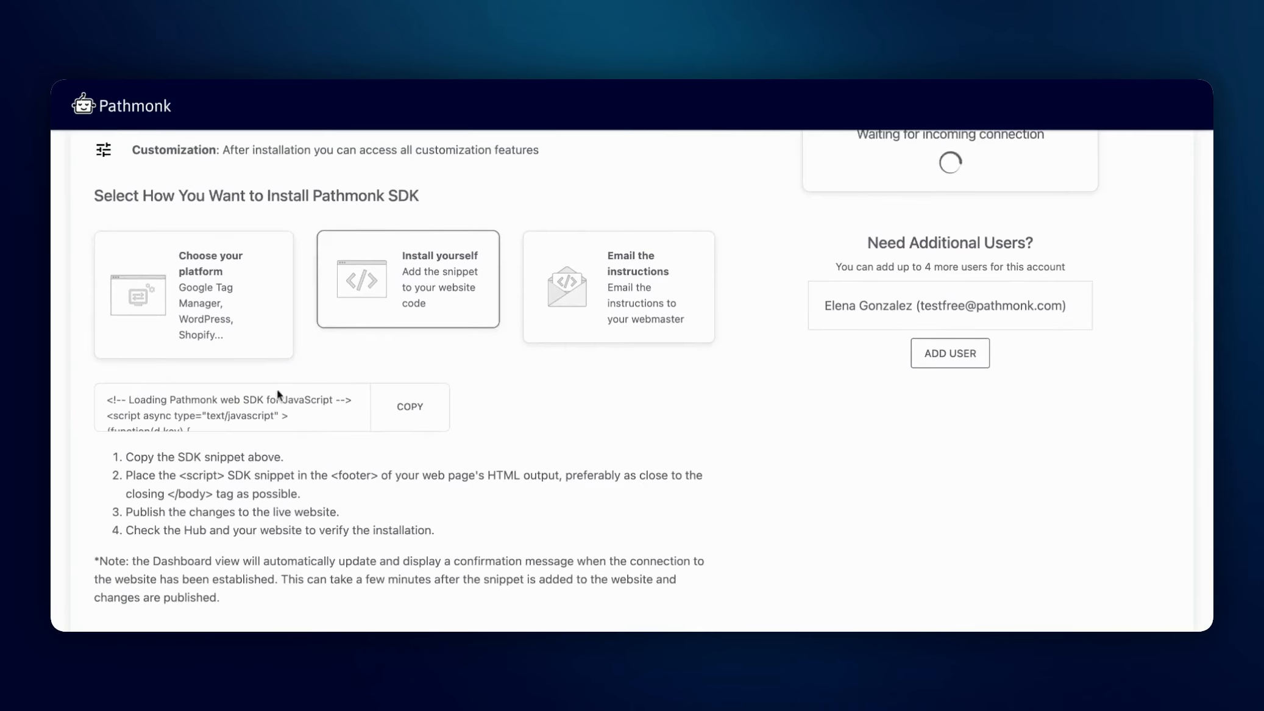
click(412, 404)
- View the option for emailing the installation instructions to a webmaster and return to the platform choice
click(647, 293)
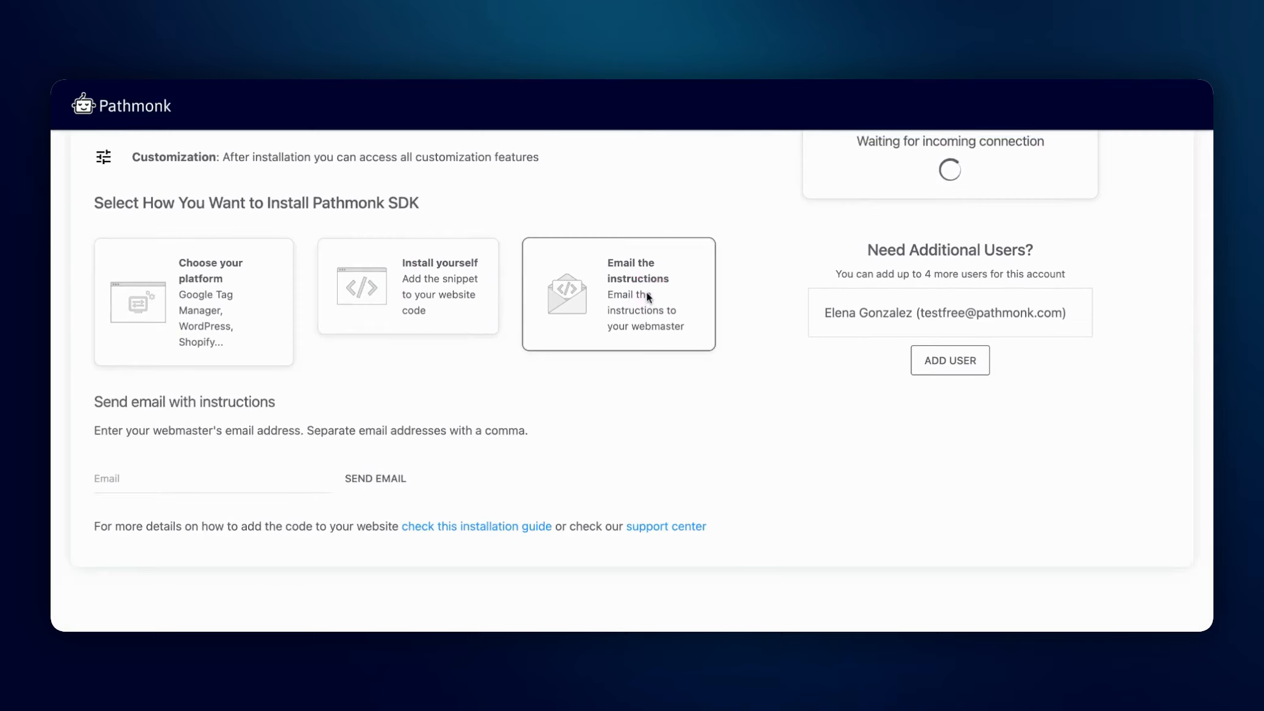
click(201, 484)
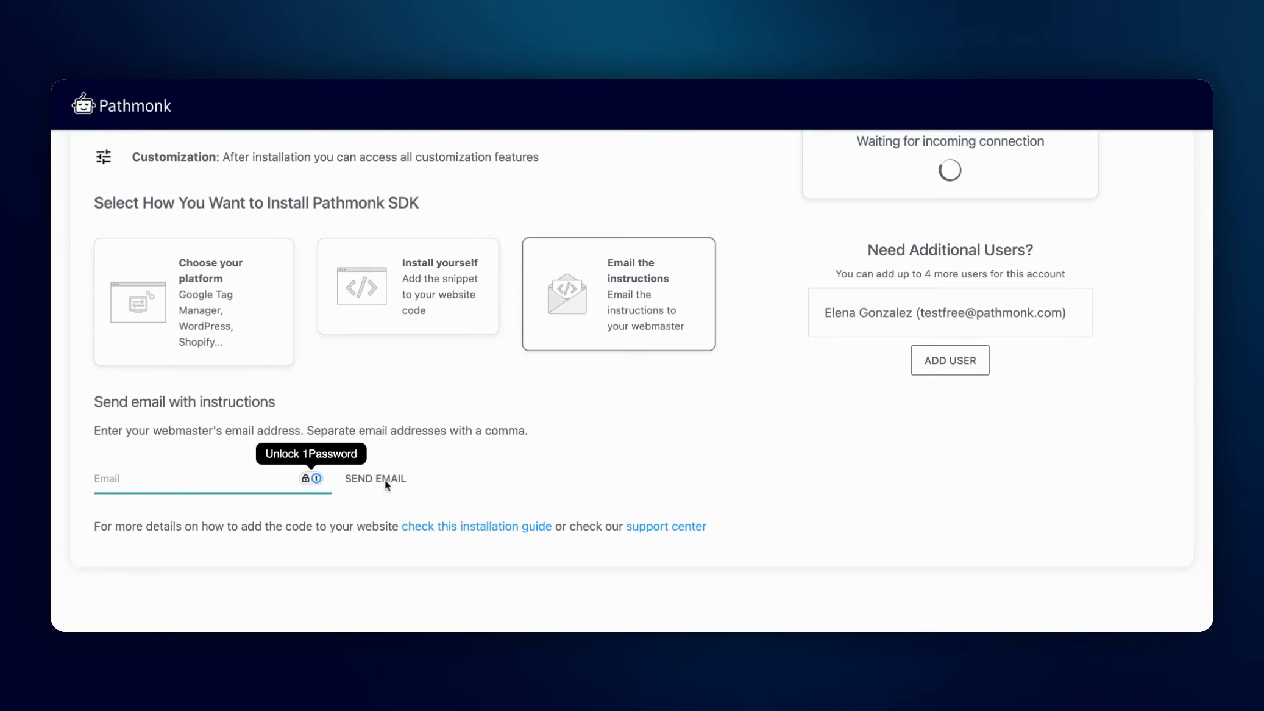
click(183, 297)
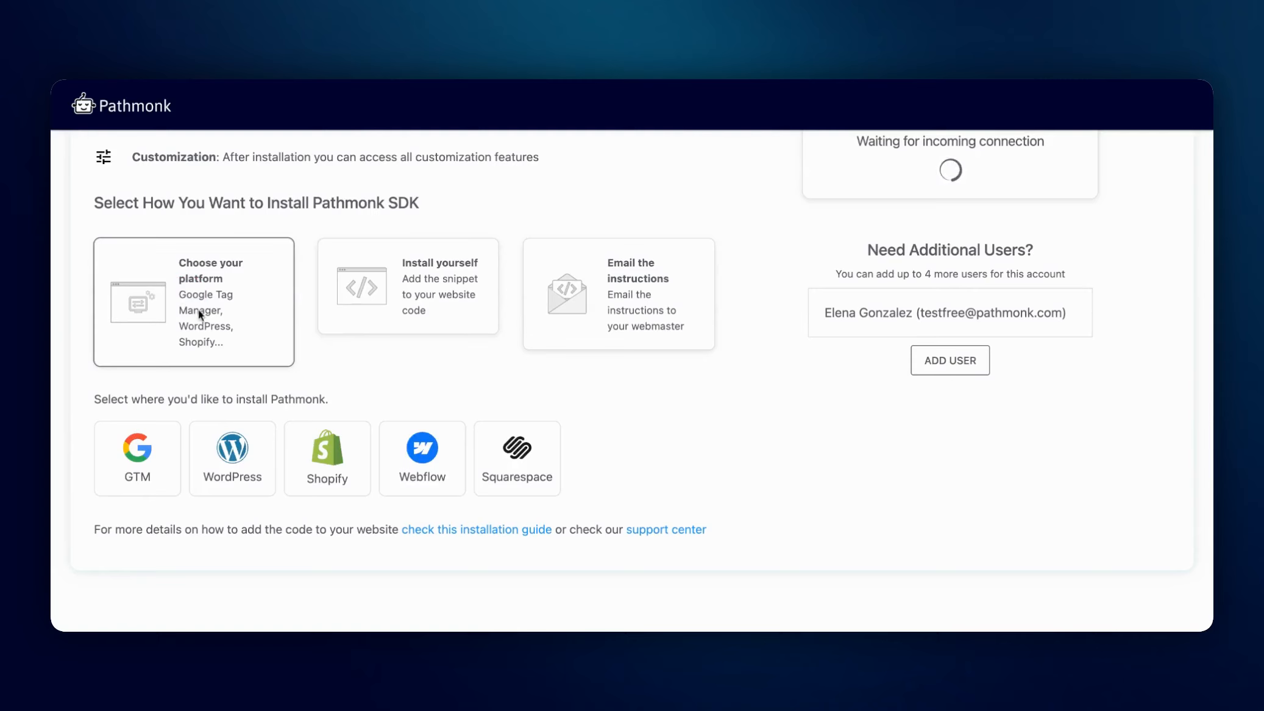
- Copy the SDK snippet for the Install yourself method and start the account setup
click(408, 286)
click(418, 415)
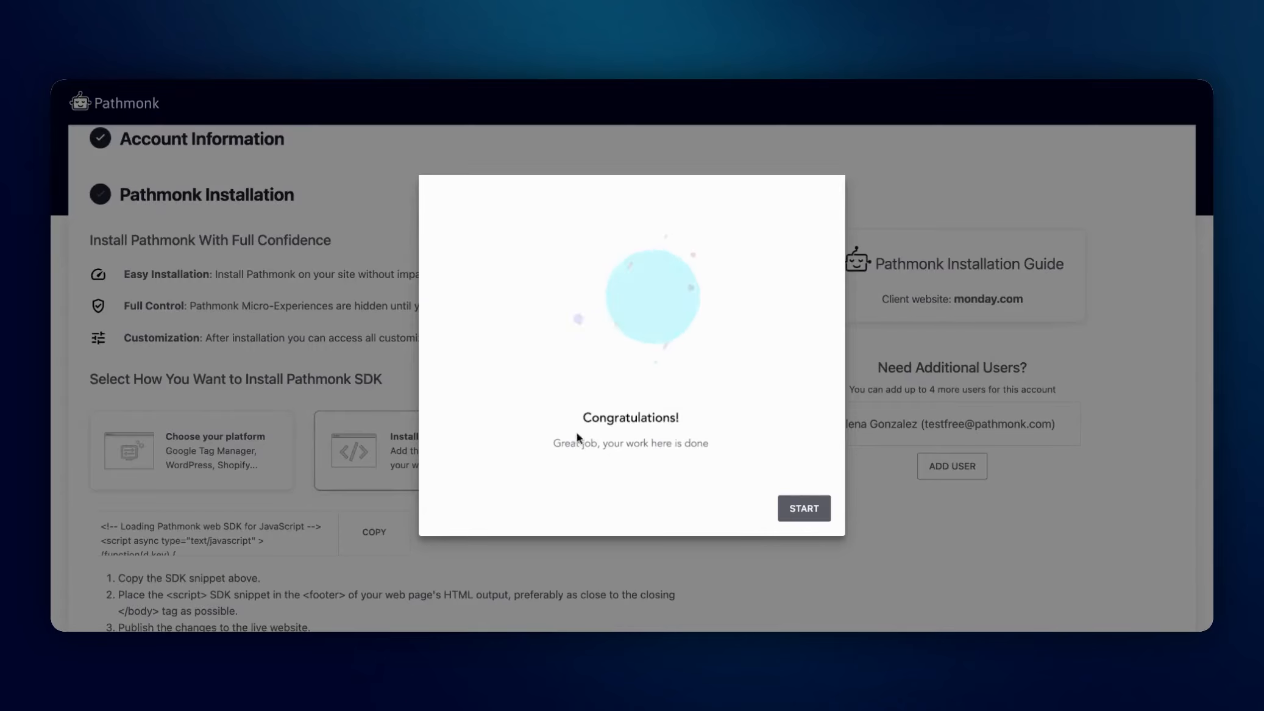
click(806, 509)
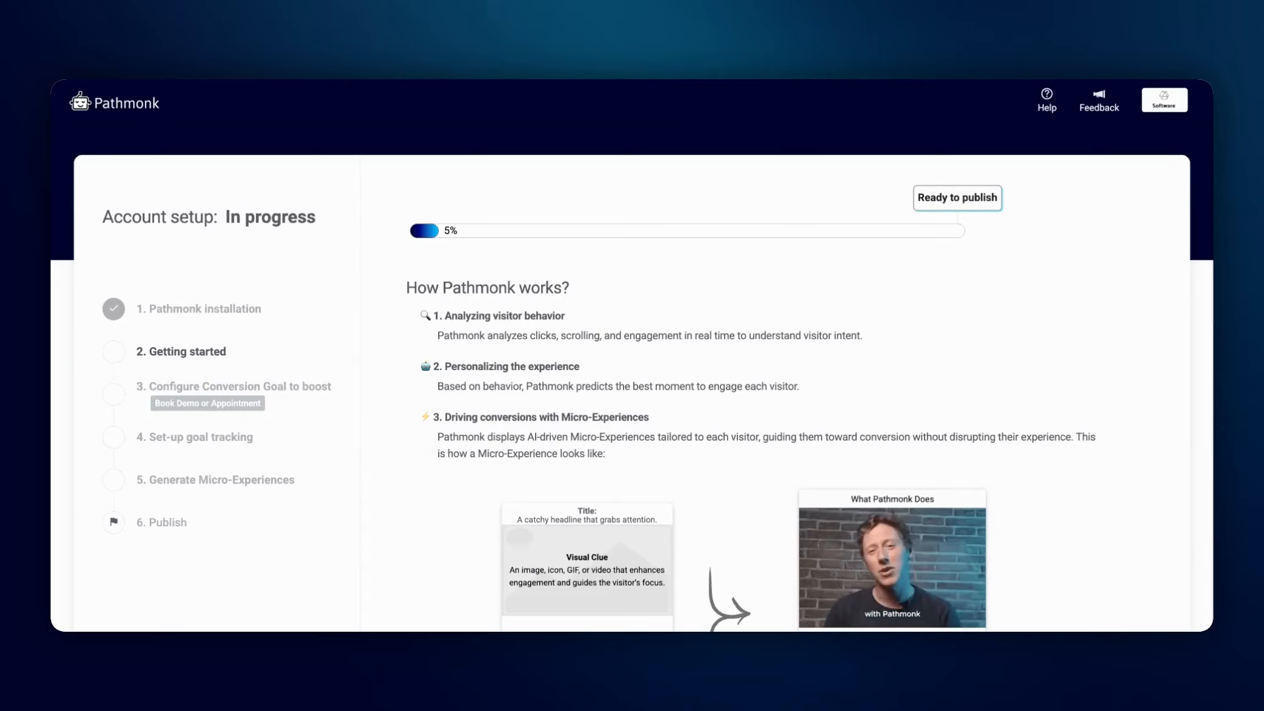
- Read the explanation of how Pathmonk works and continue to the Getting started overview
scroll(512, 331, down, 2)
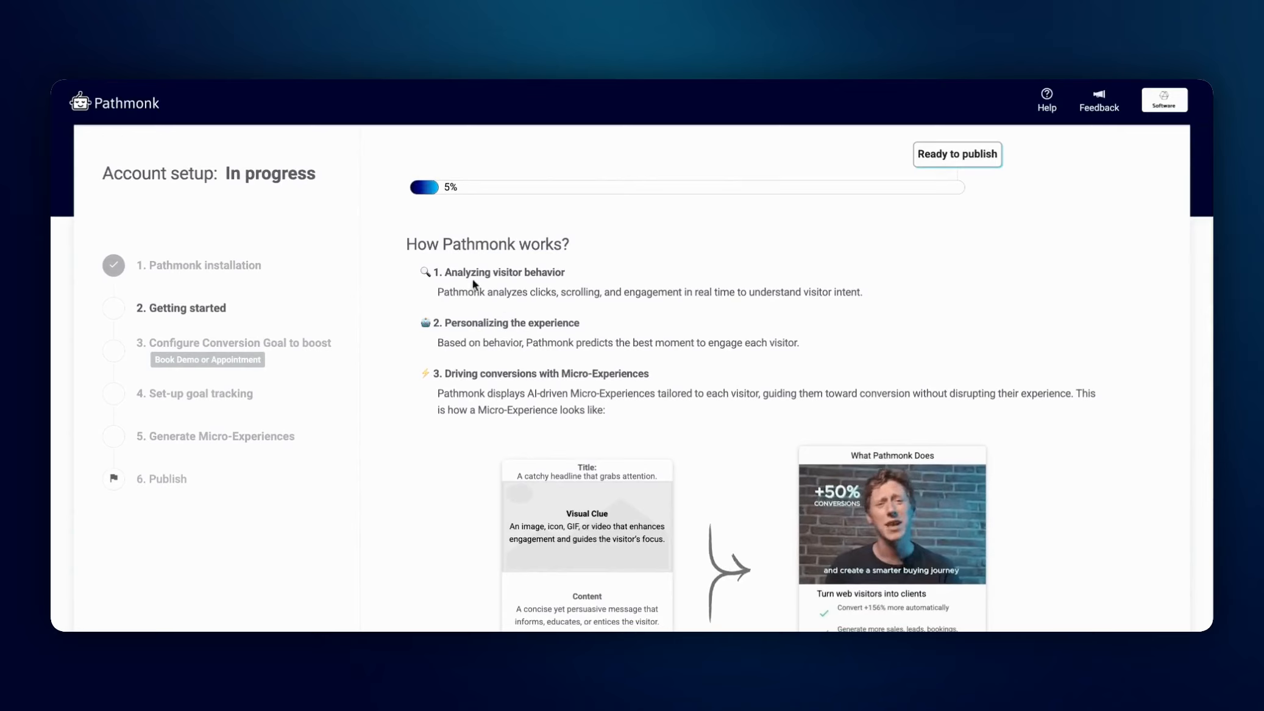
scroll(643, 516, down, 3)
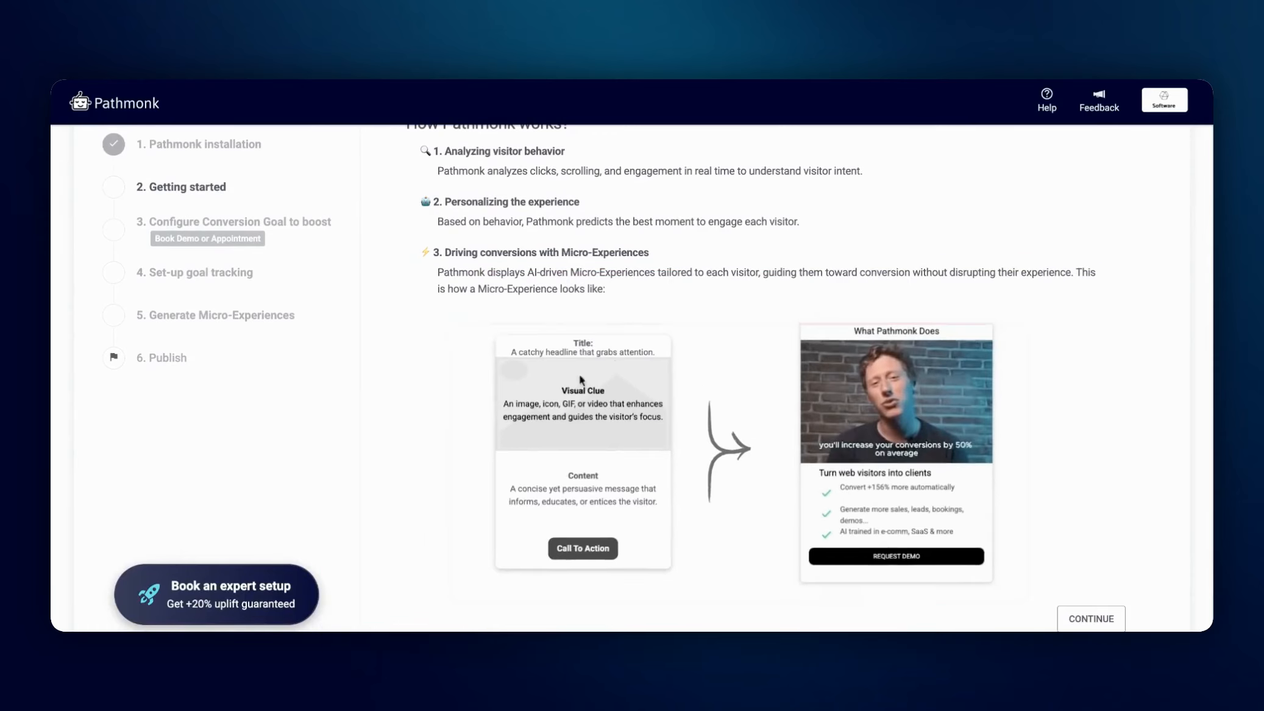
scroll(865, 536, down, 1)
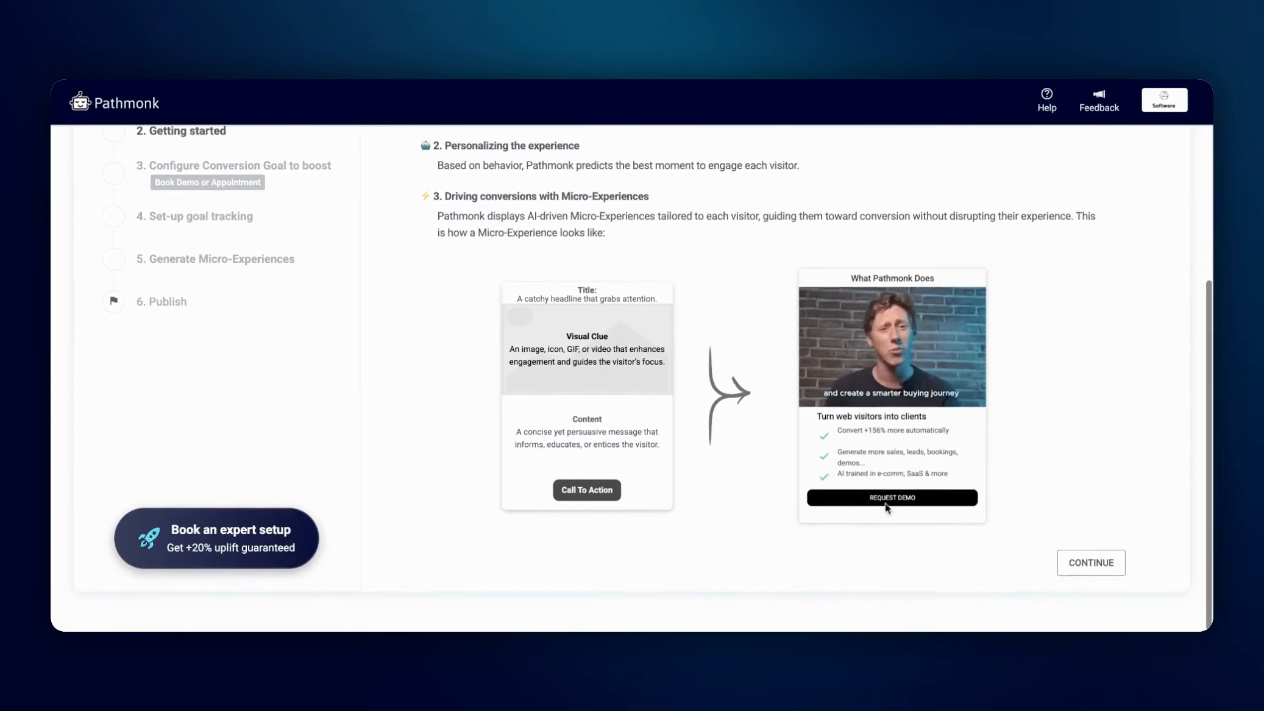
click(1091, 563)
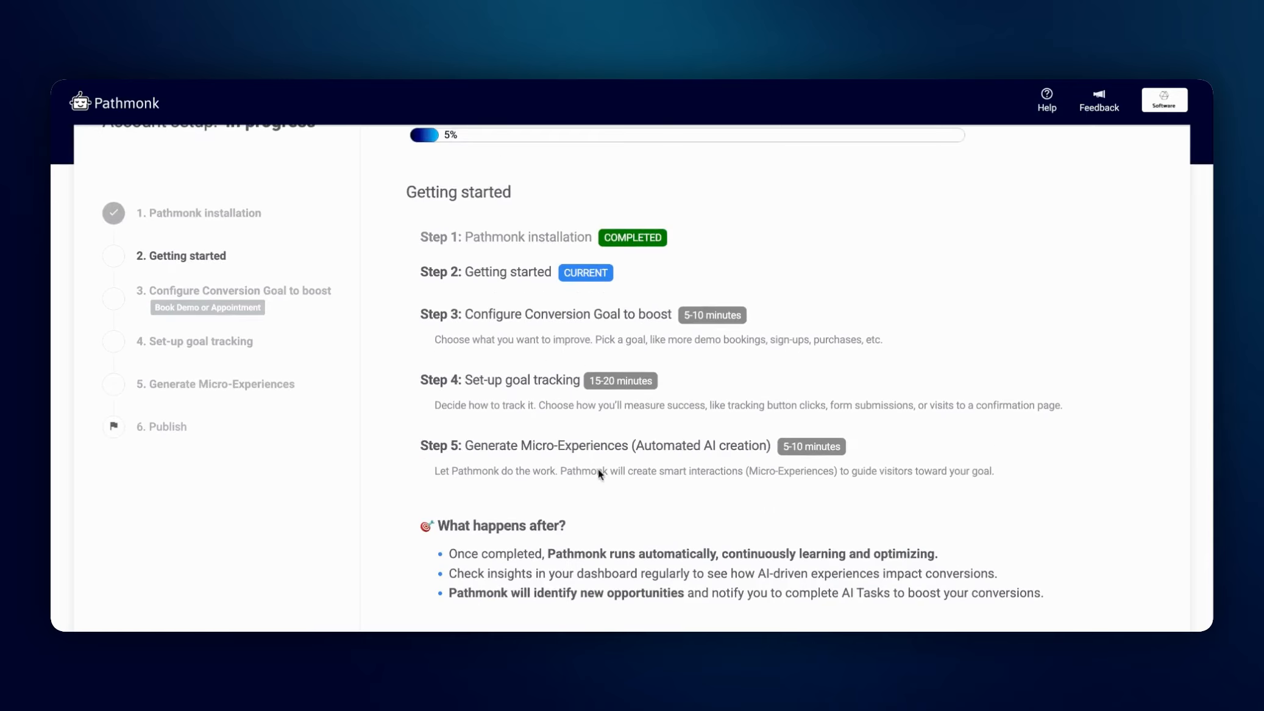
- Review the Getting started overview and complete step 2 of the account setup
scroll(600, 473, down, 3)
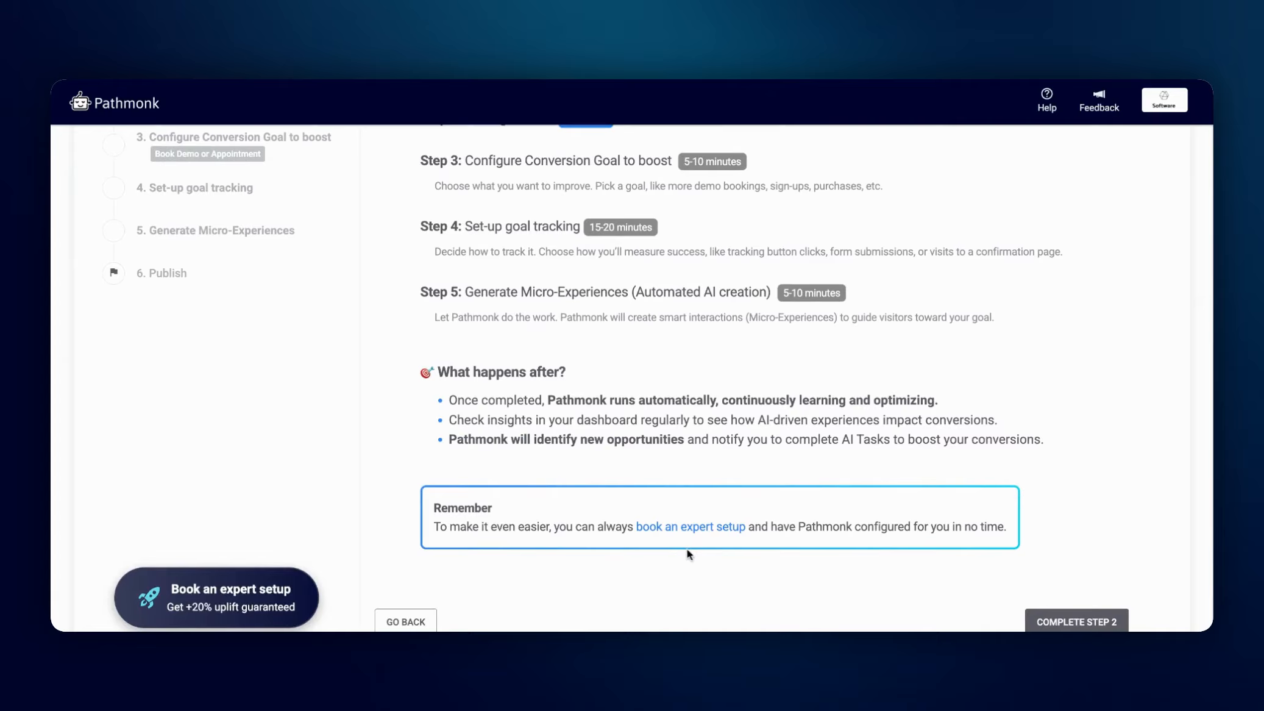
scroll(689, 554, down, 1)
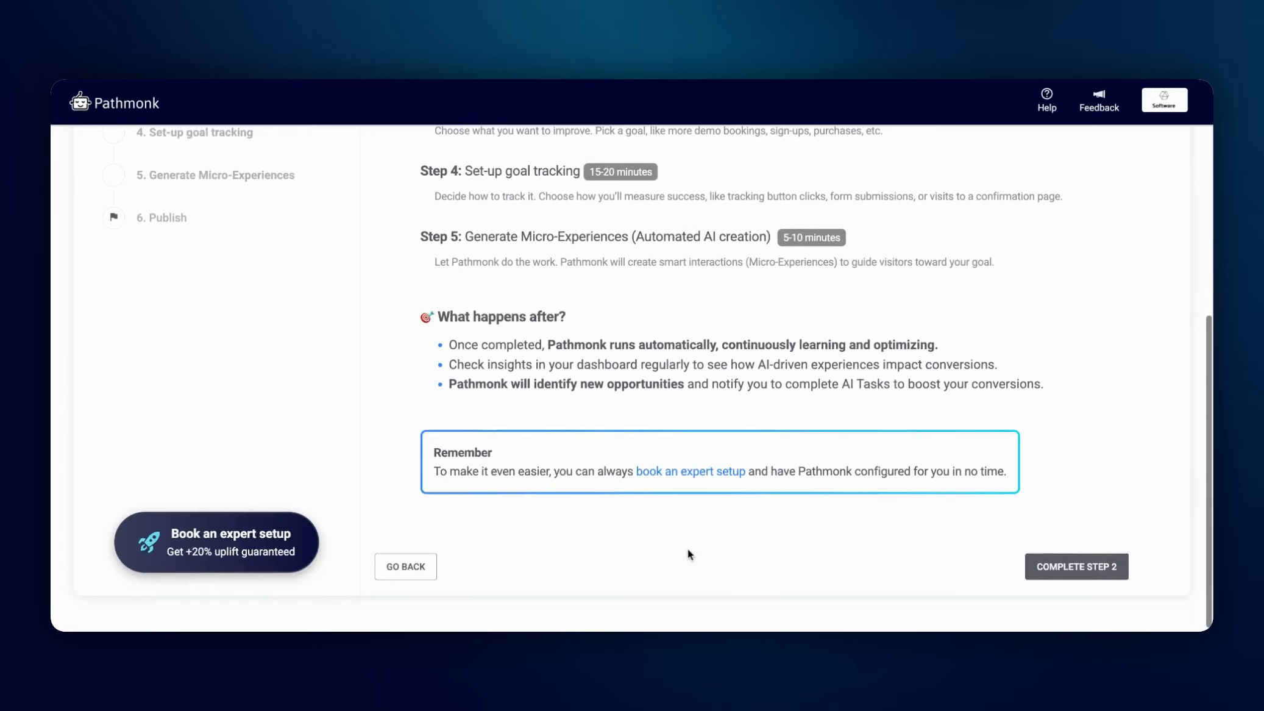
scroll(689, 554, down, 1)
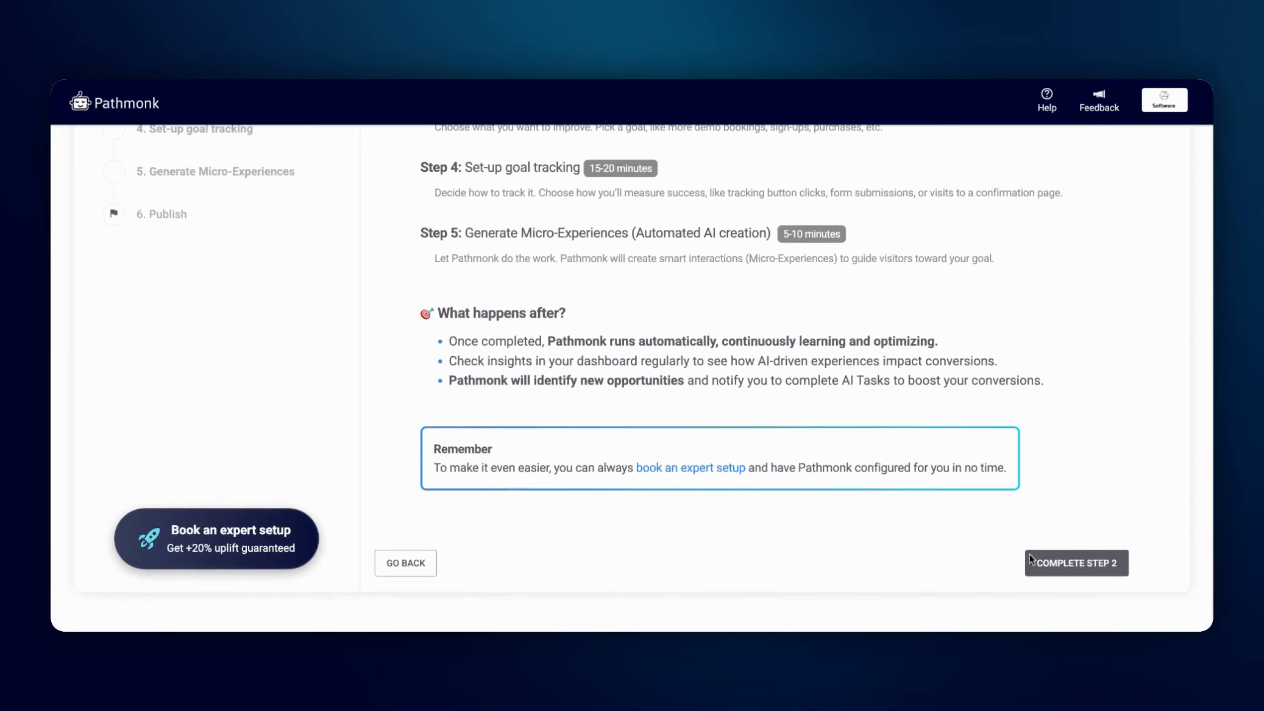
click(1049, 561)
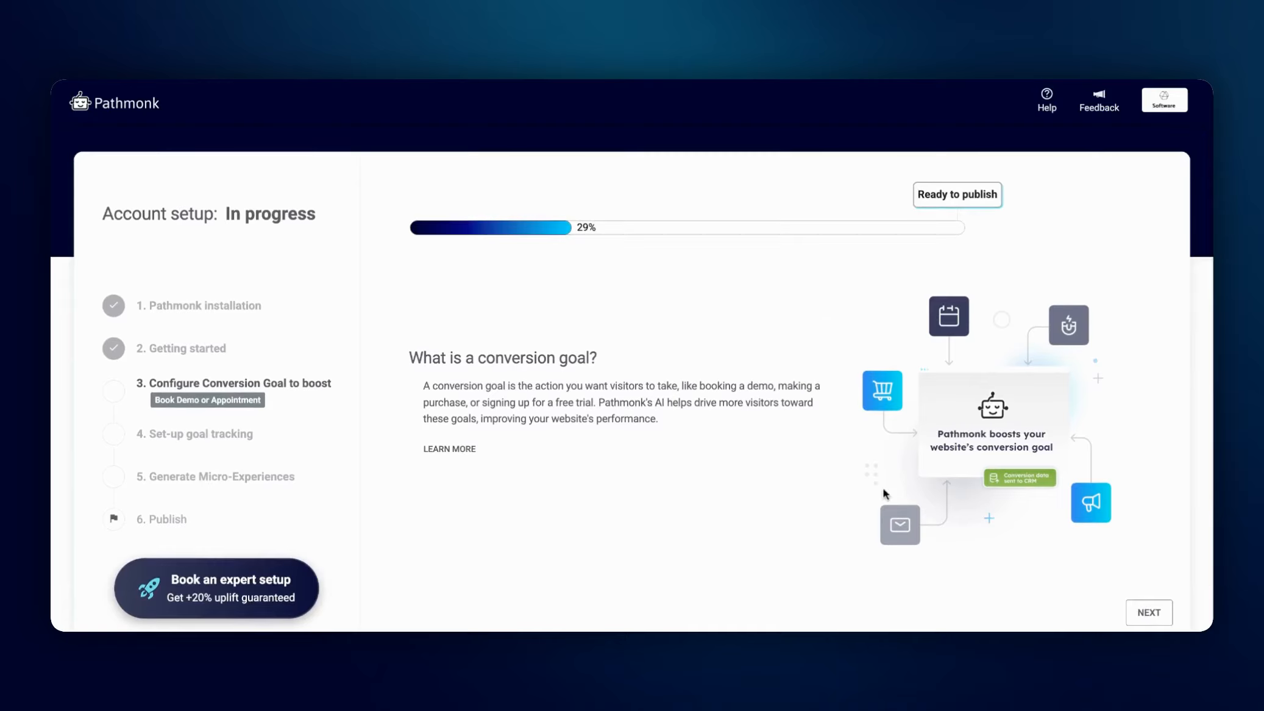
- Expand the explanation of why a conversion goal is important and continue to the goal selection
click(450, 449)
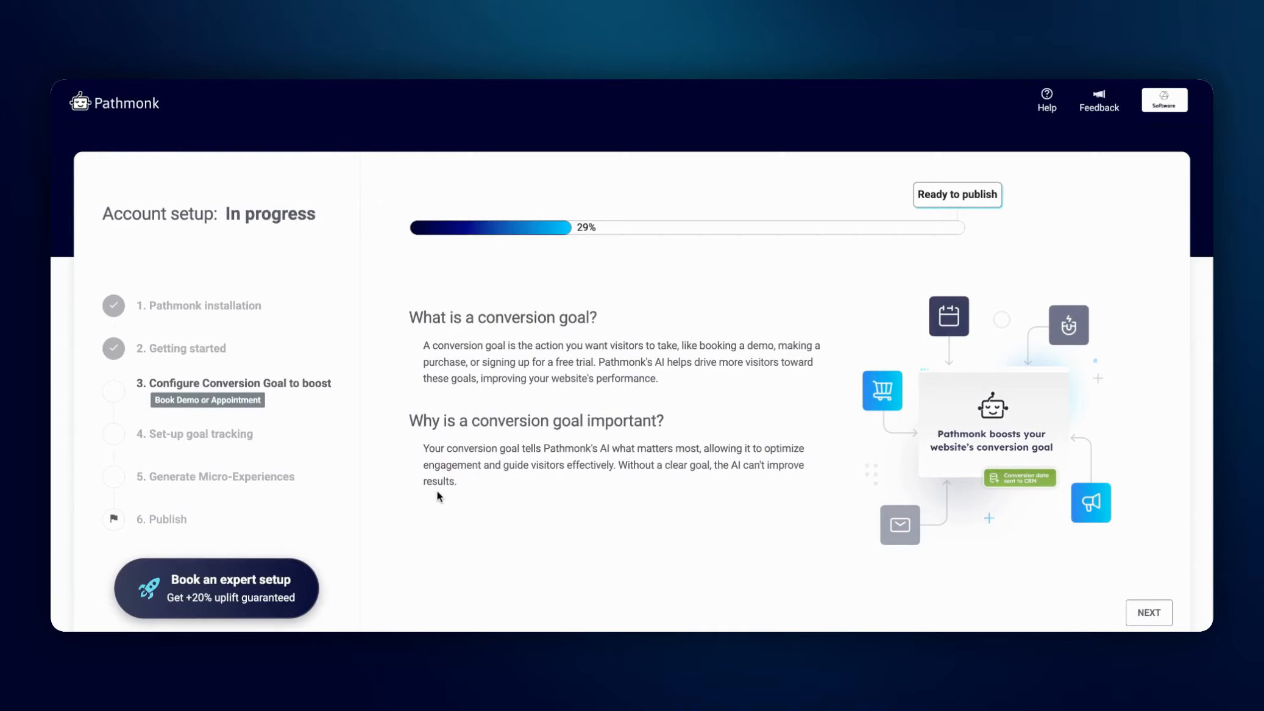
scroll(567, 526, down, 1)
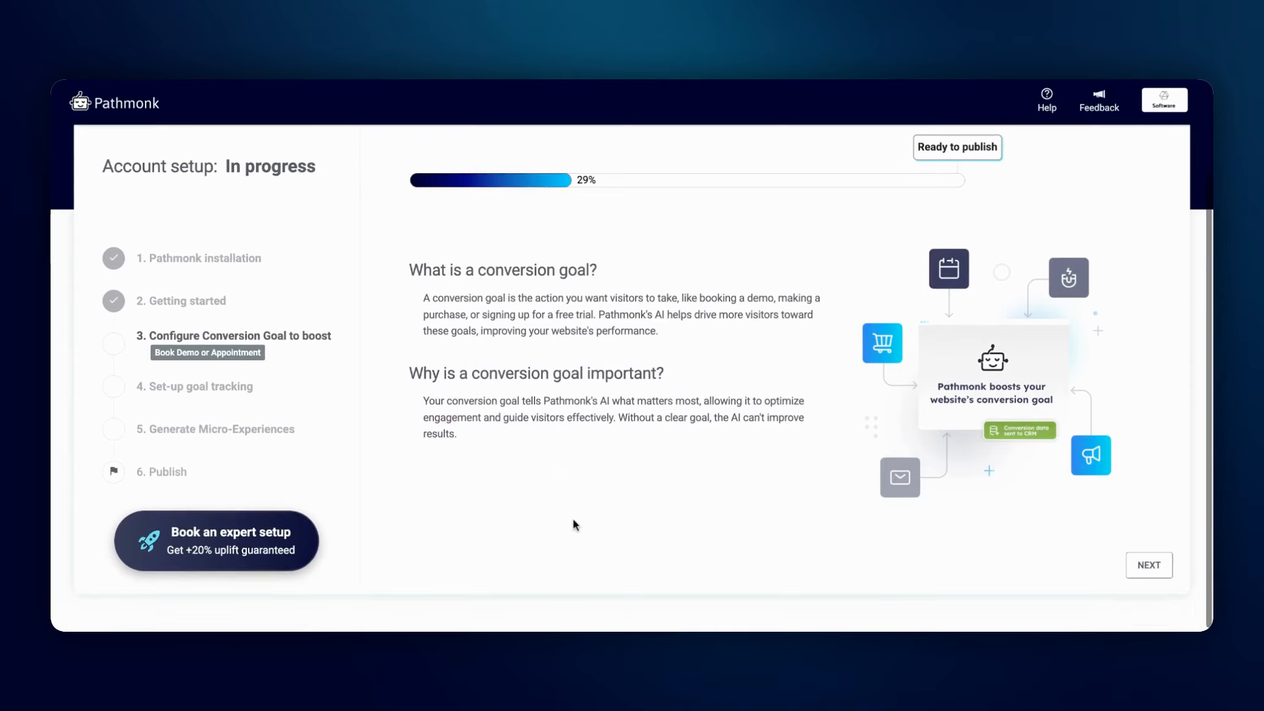
click(1133, 562)
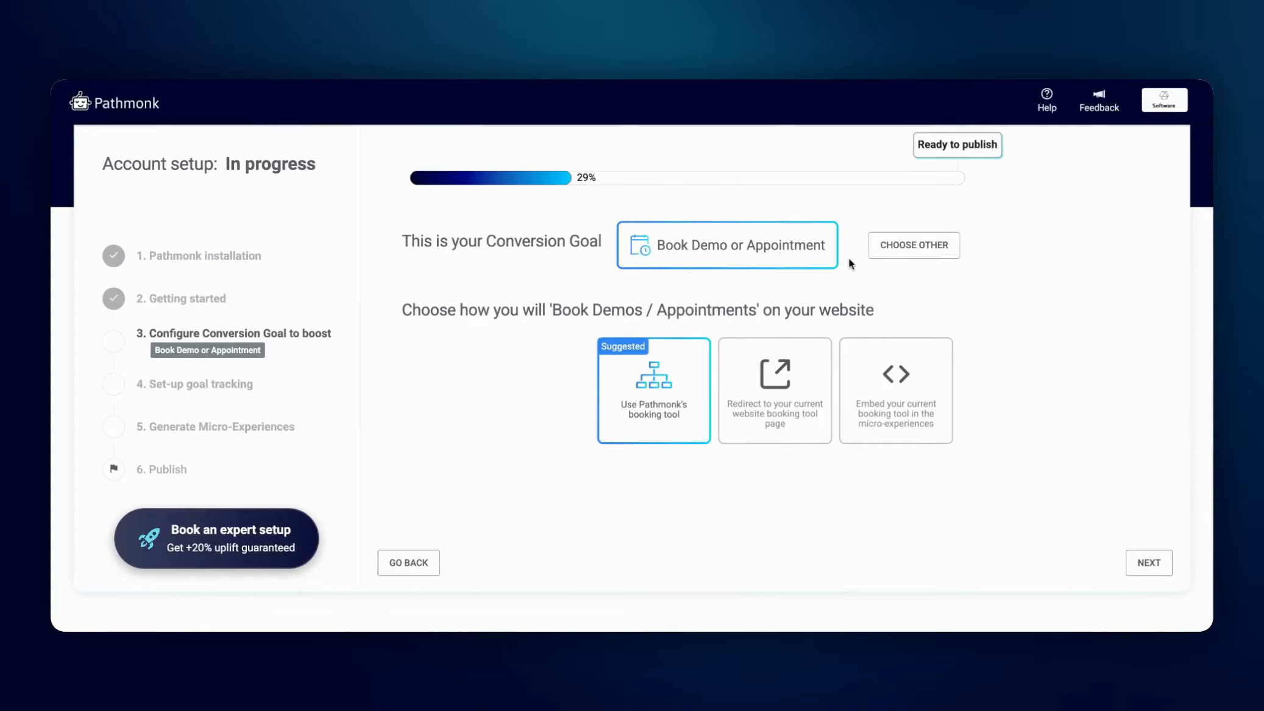
- Show the other conversion goals, then proceed with Book Demo or Appointment using Pathmonk's booking tool
click(909, 243)
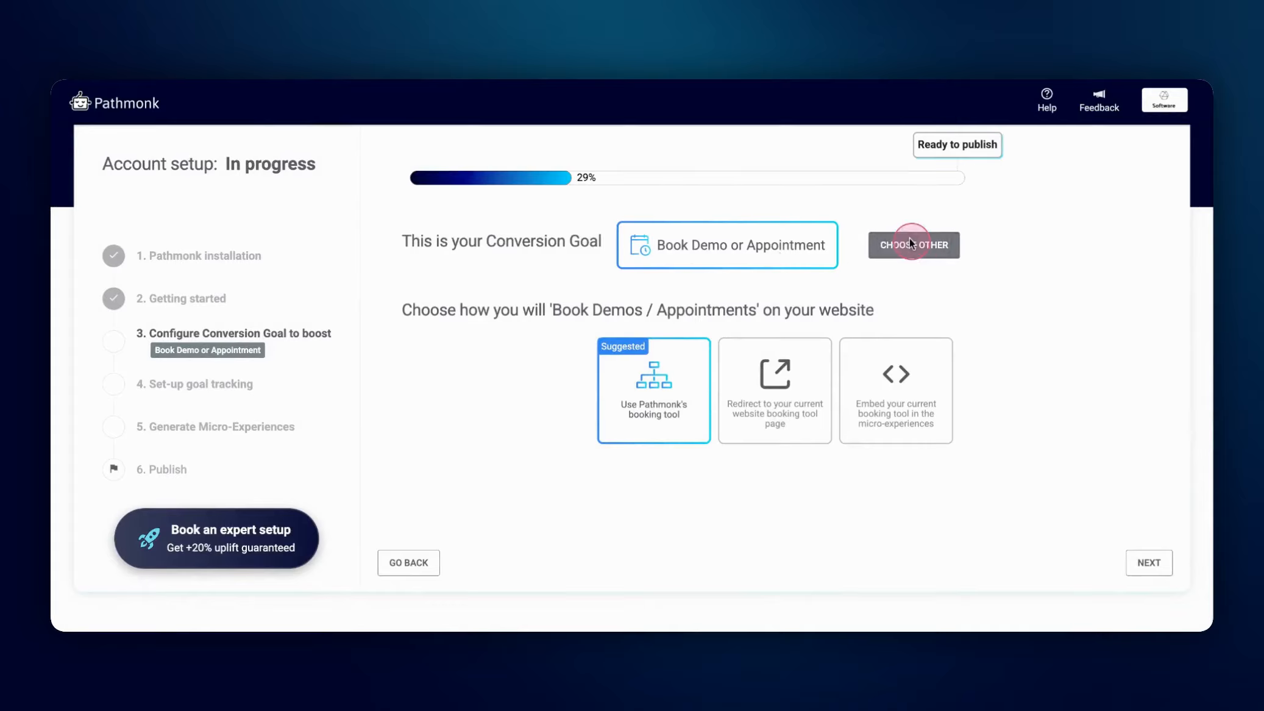
scroll(473, 491, down, 1)
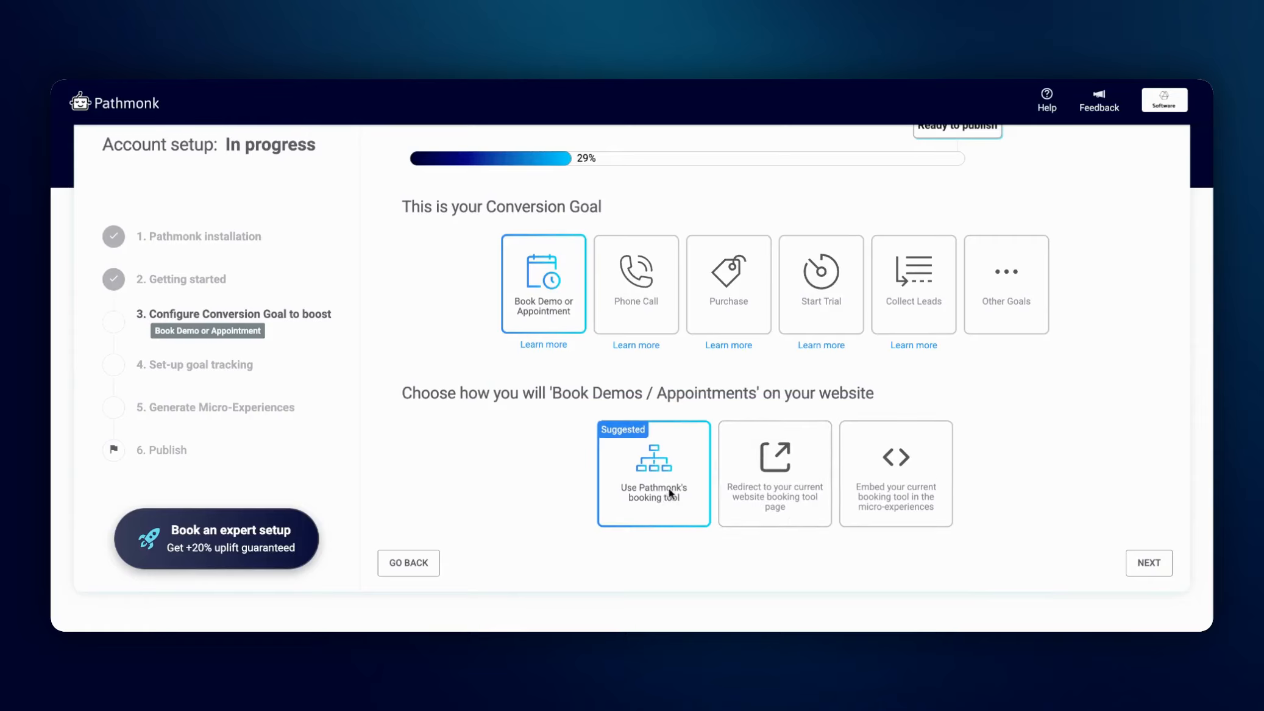
click(1149, 563)
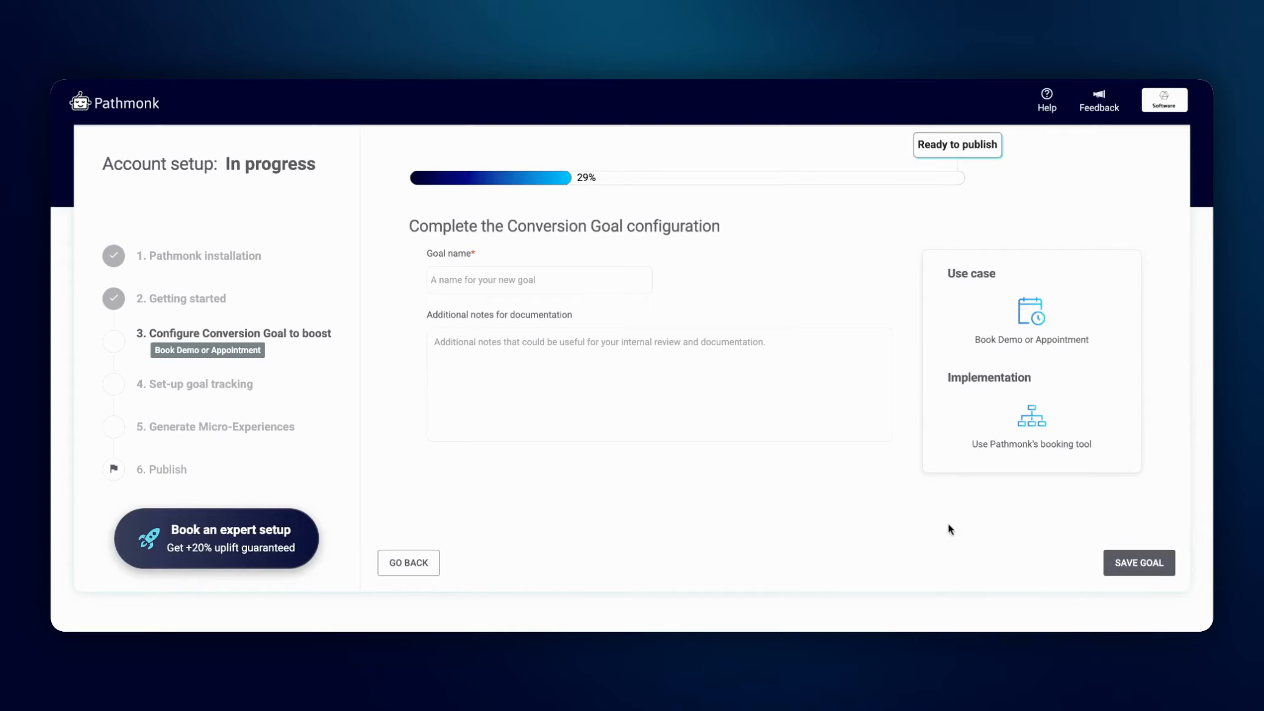
- Enter a name for the conversion goal and save the goal
click(521, 281)
text(R)
text(o)
click(516, 386)
click(1131, 558)
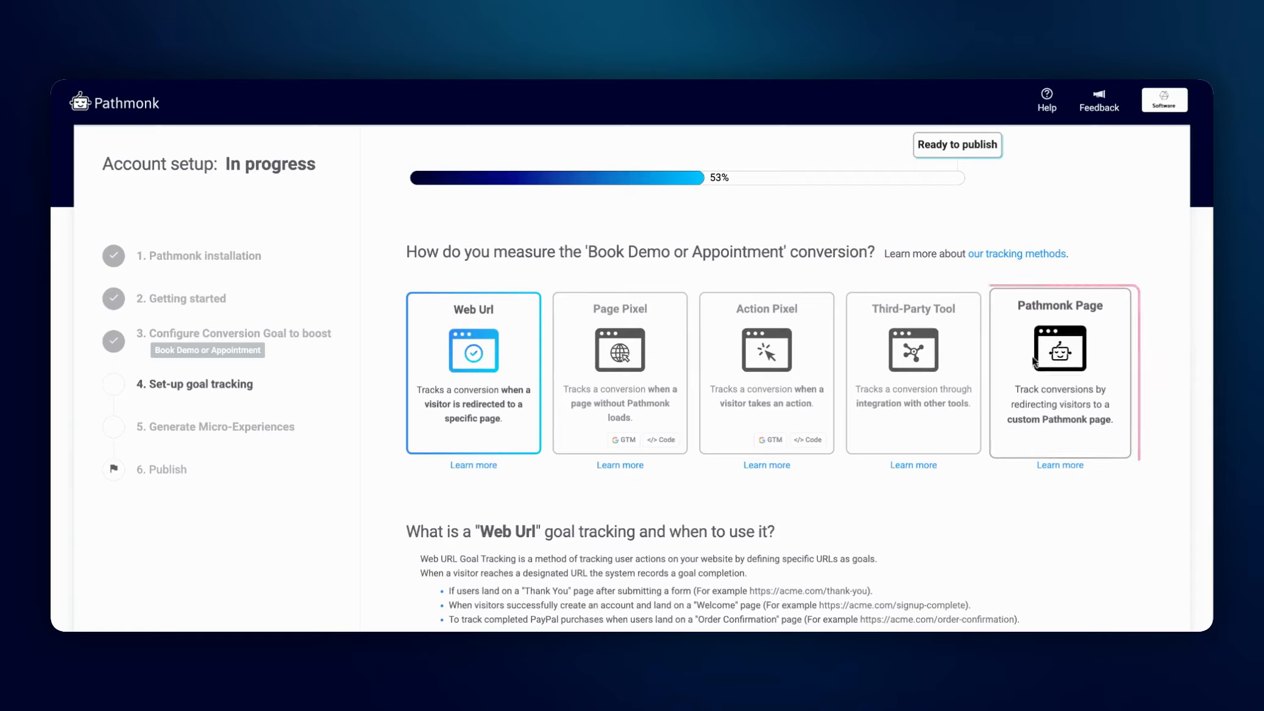
- Track the Book Demo or Appointment conversion by Web Url, using thank-you as the monday.com redirect page, and continue to the tracking configuration
click(477, 466)
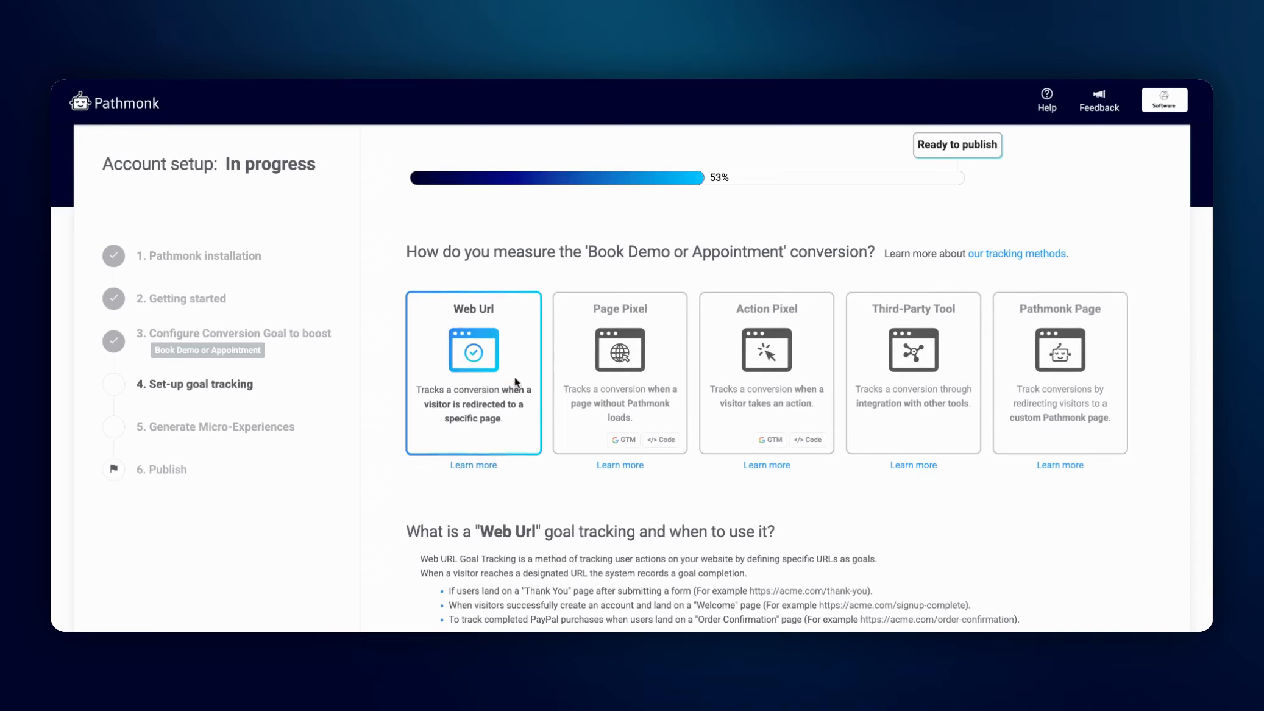
scroll(503, 478, down, 2)
scroll(503, 481, down, 1)
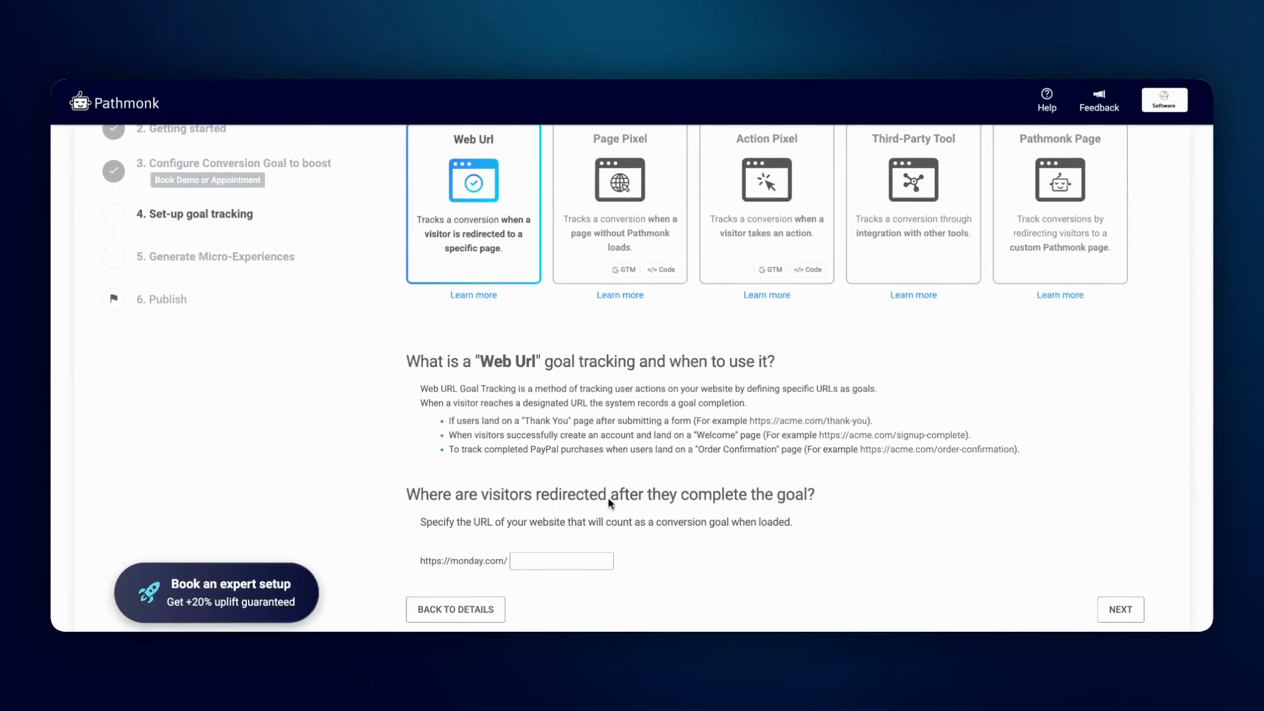
scroll(608, 499, down, 1)
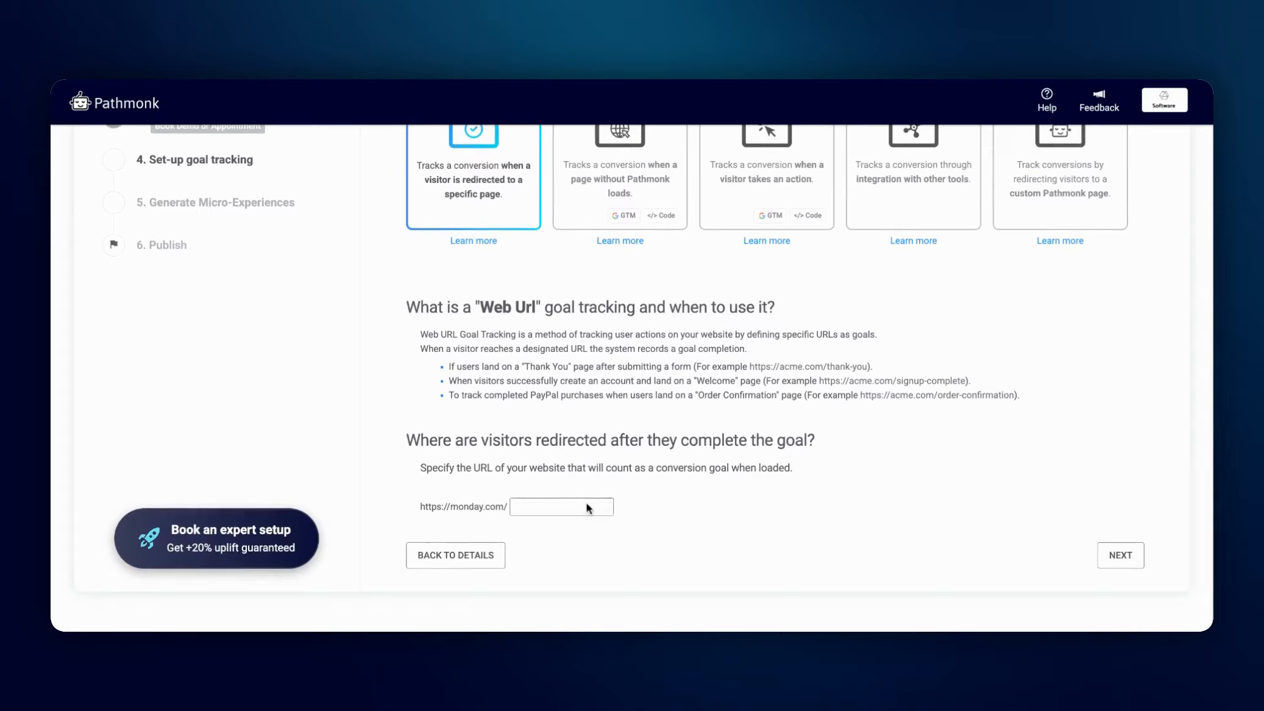
click(563, 507)
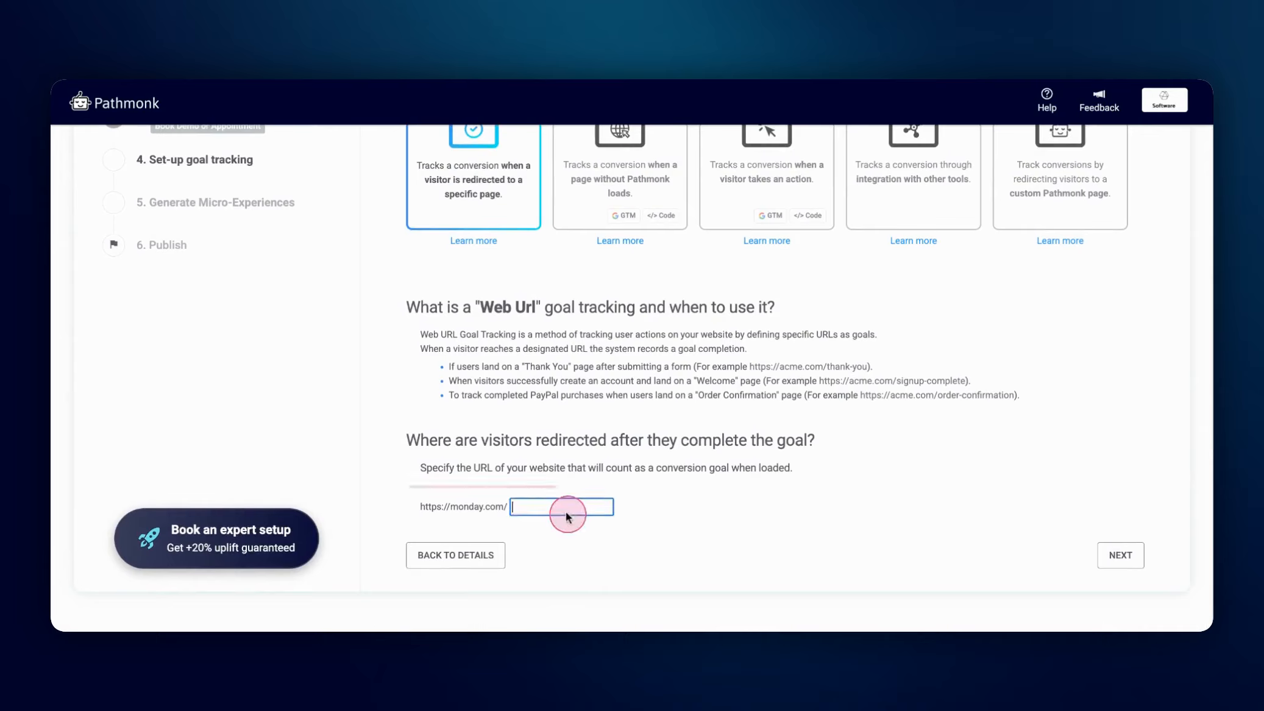
text(thank-you)
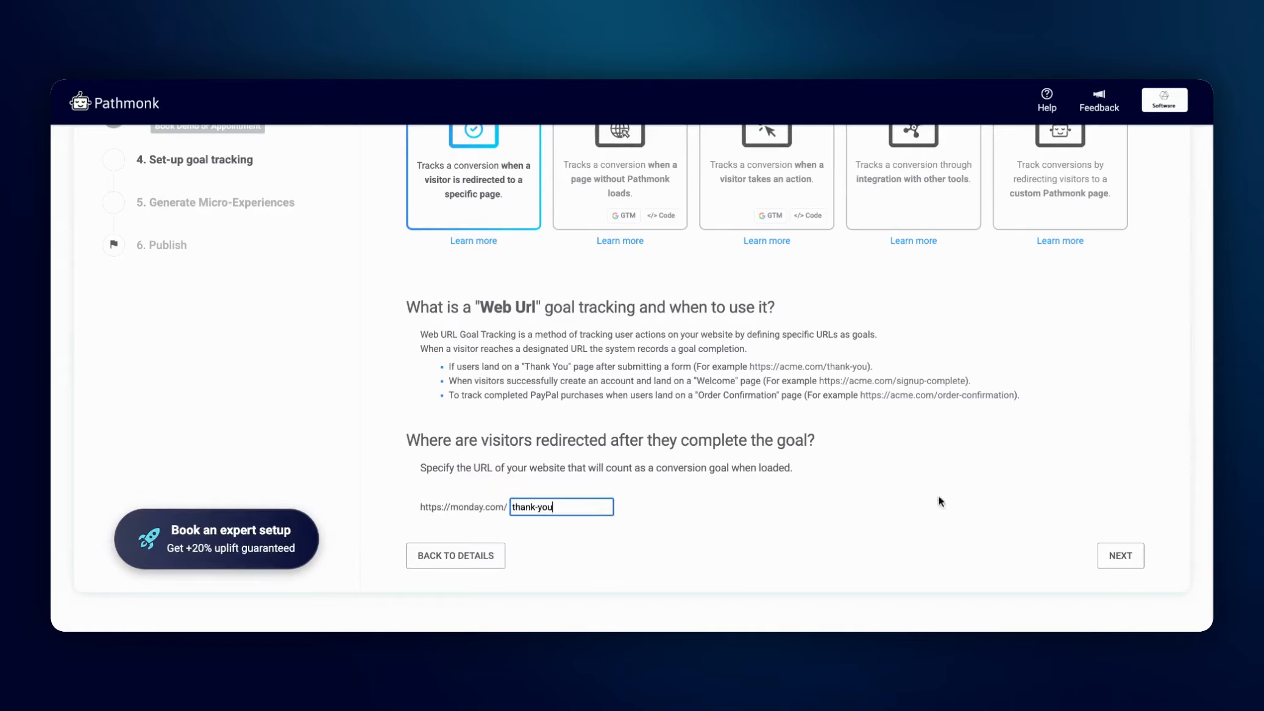
click(1120, 556)
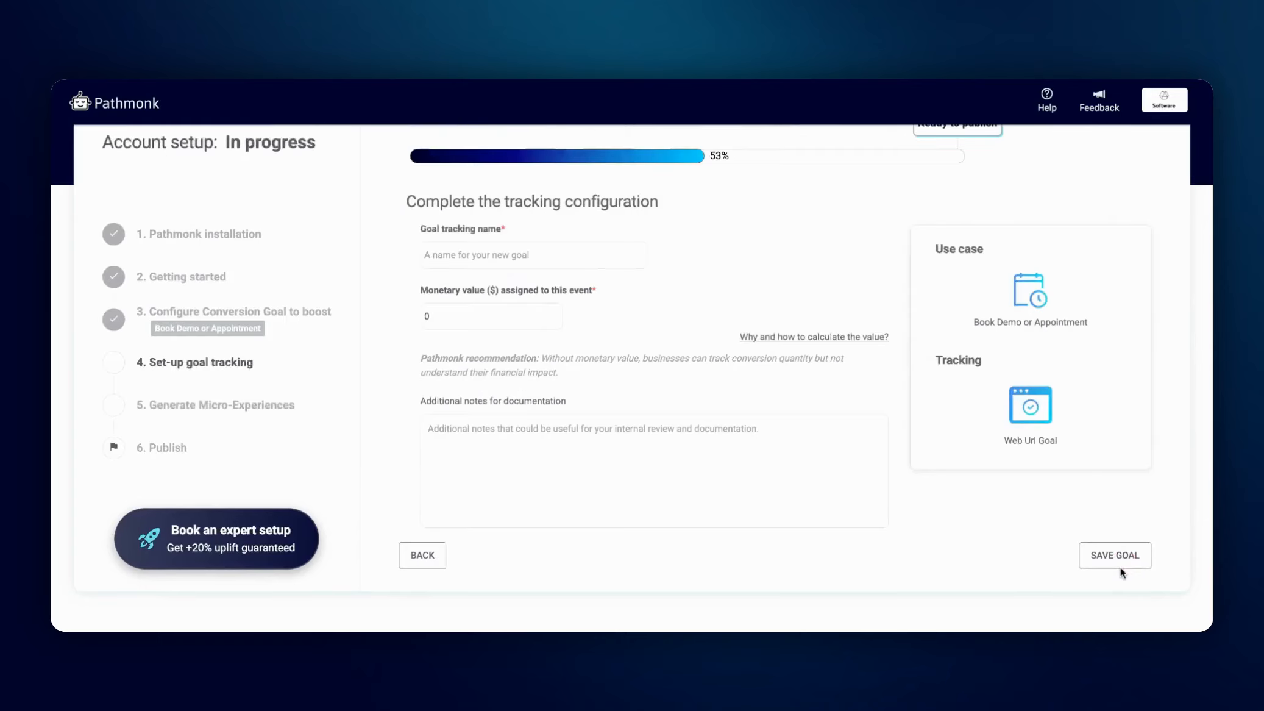
- Name the goal tracking "Request demo" with a monetary value of $500, and consult the explanation of how to calculate the value
click(579, 253)
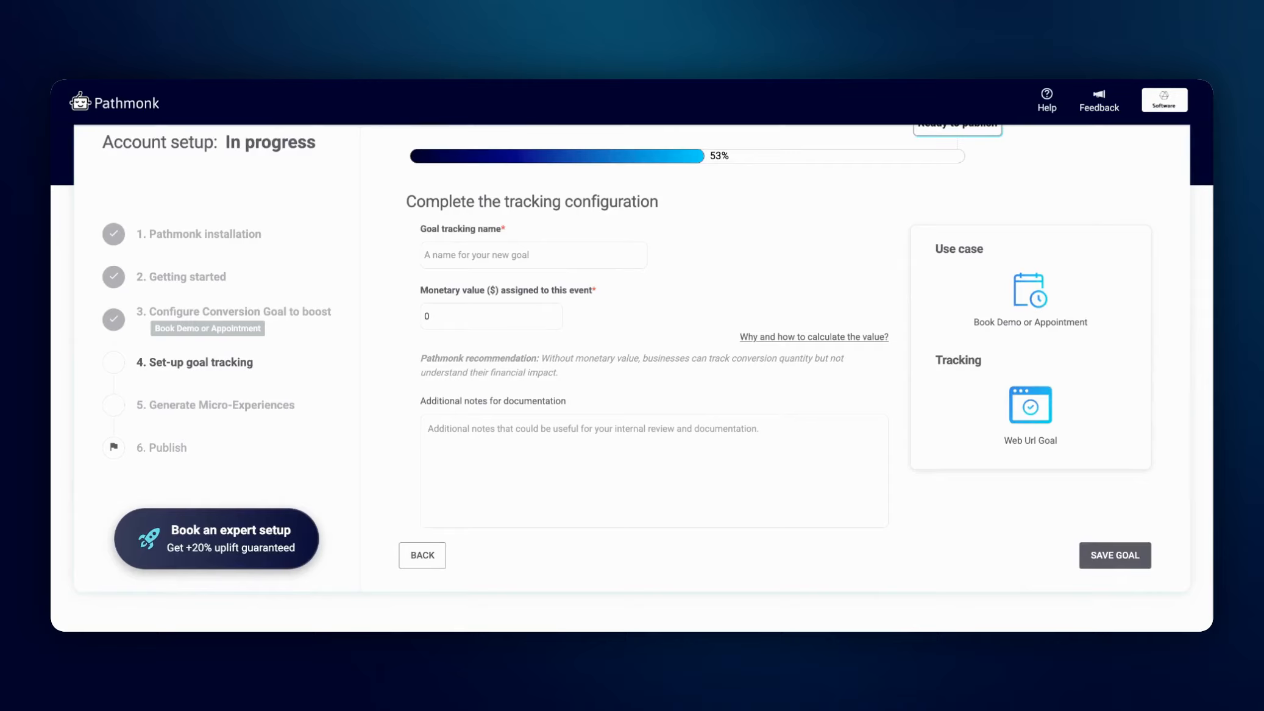
text(Request demo)
click(426, 319)
text(500)
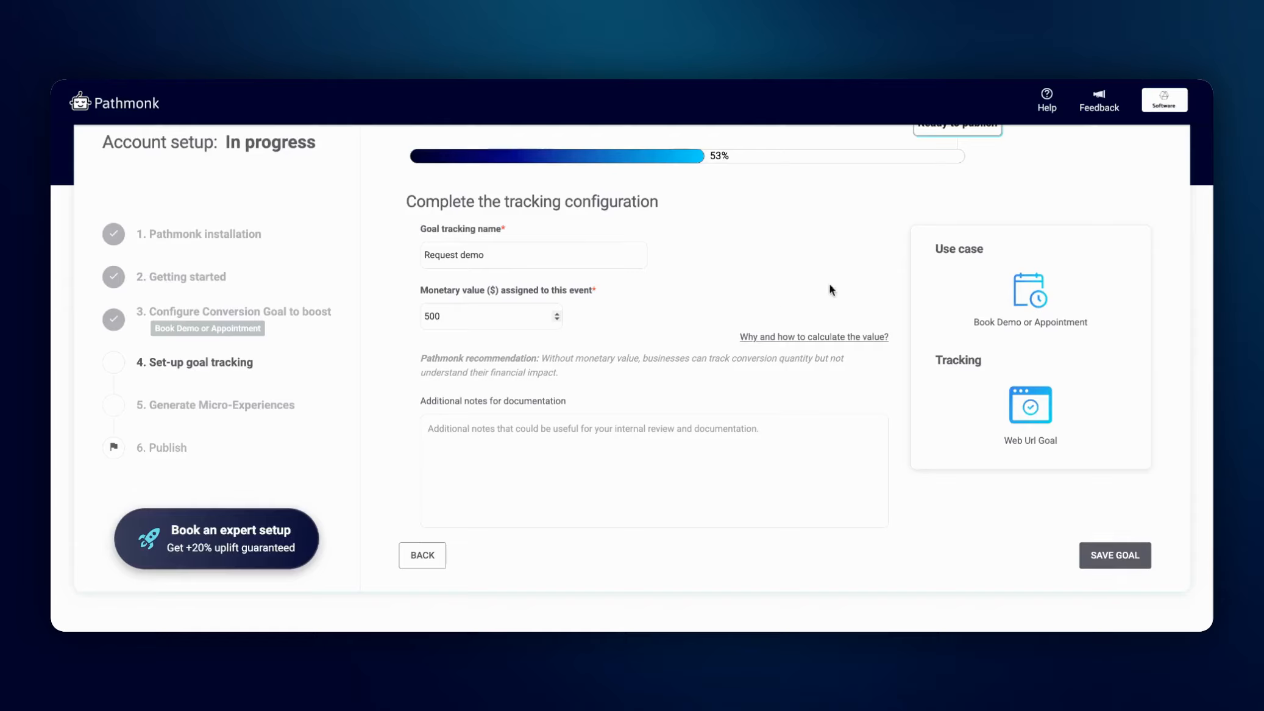
click(802, 342)
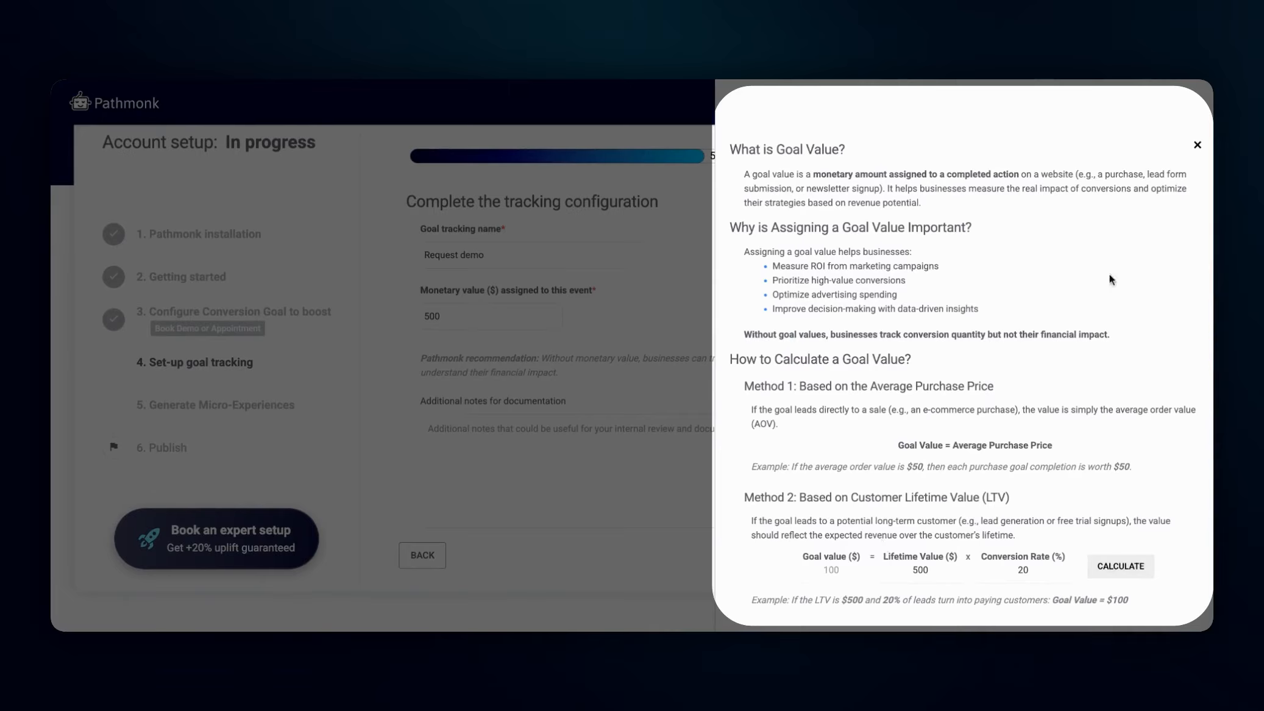
click(1197, 144)
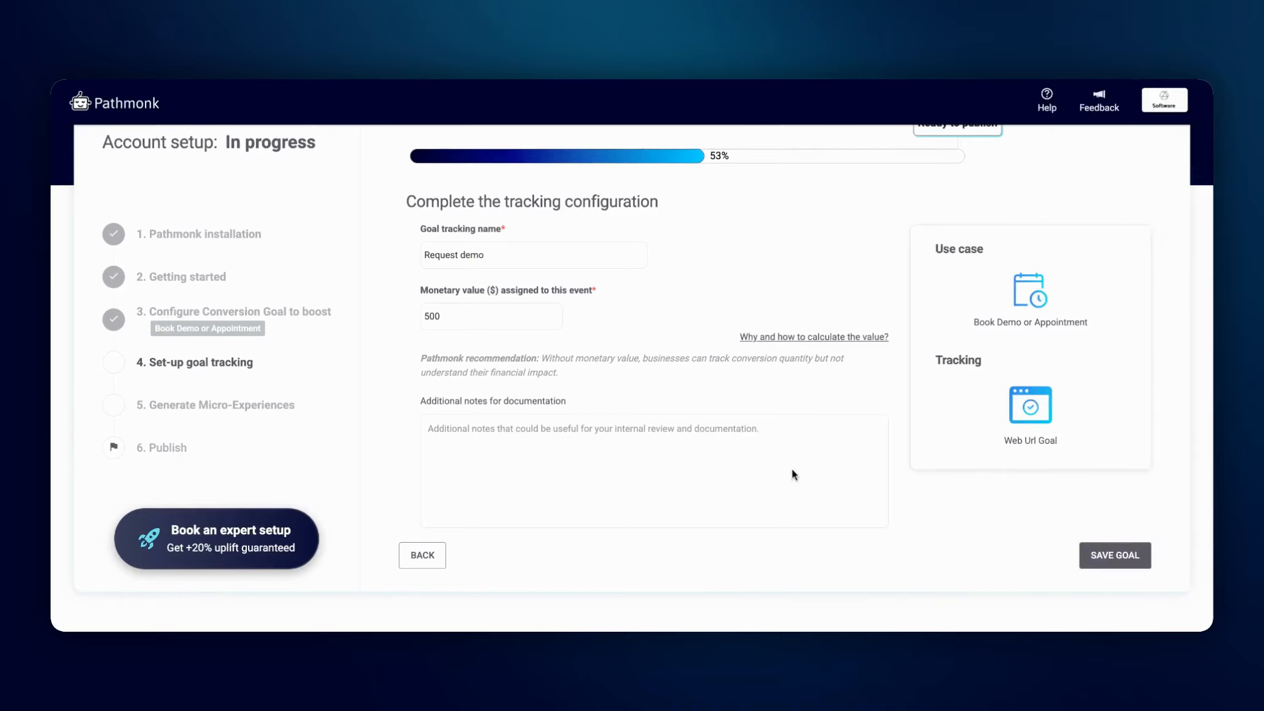
click(1113, 557)
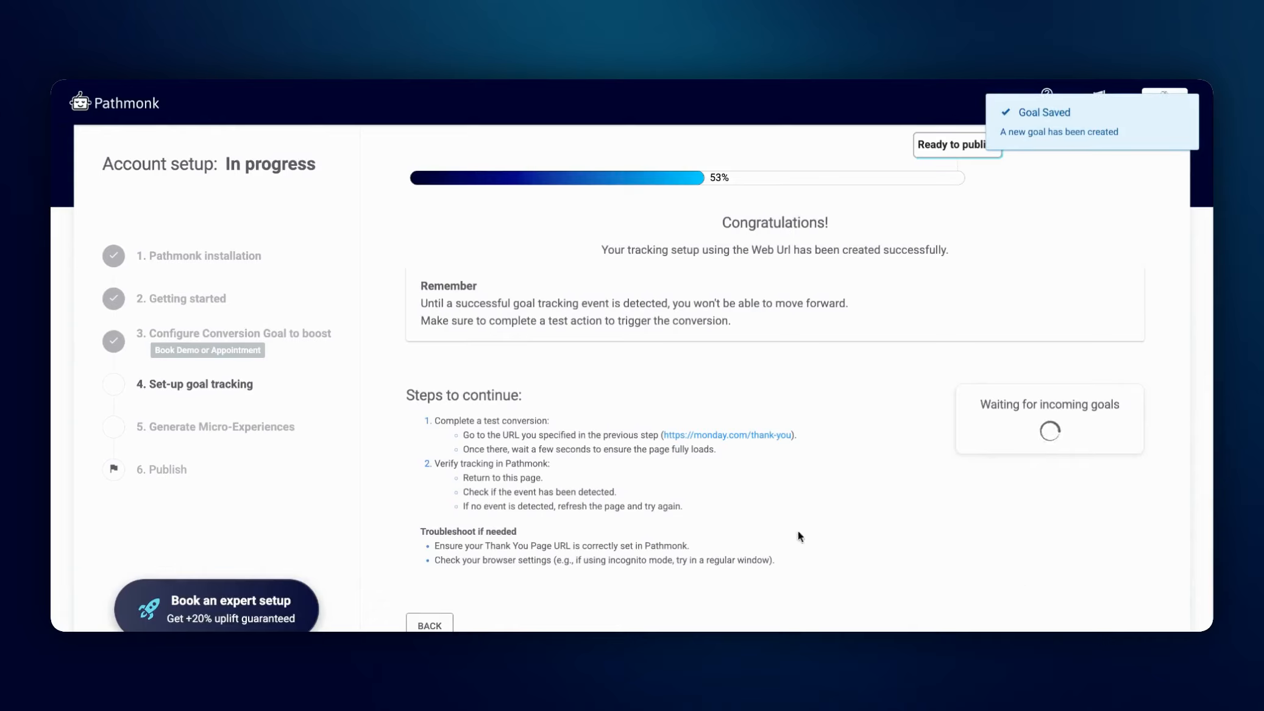
scroll(790, 530, down, 2)
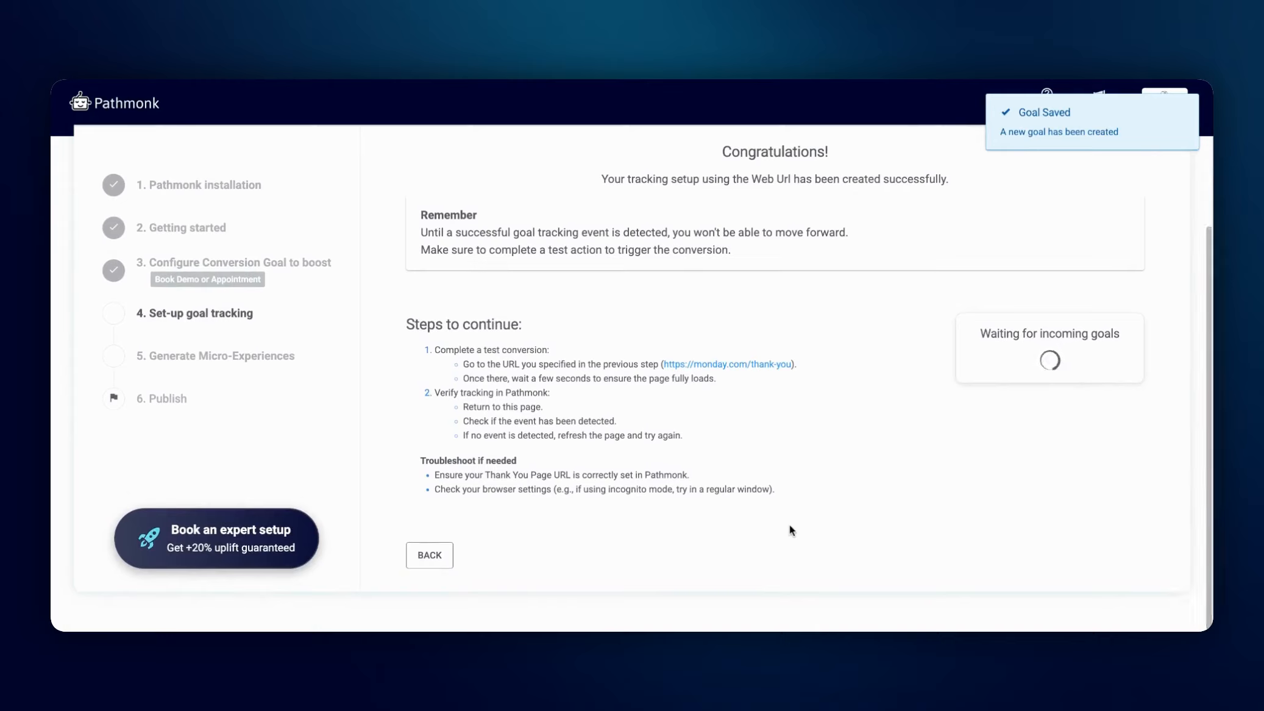
click(764, 364)
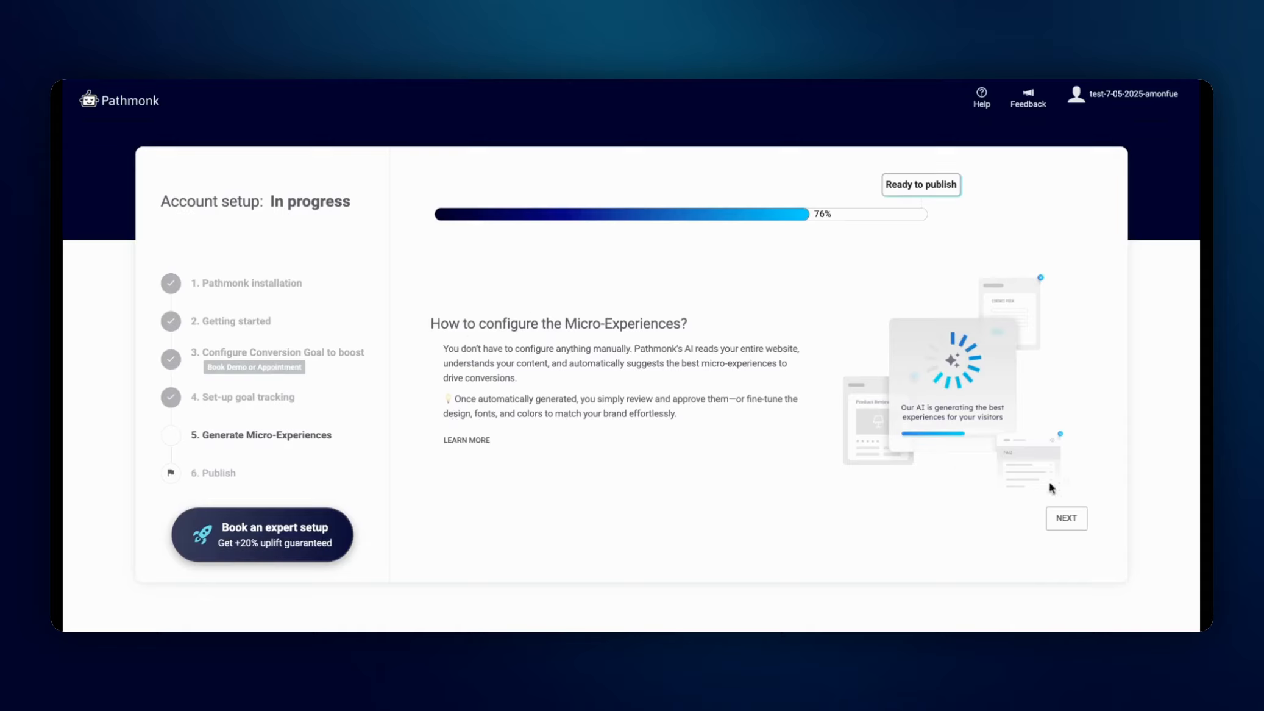
- Continue to the AI content creation and start generating the Micro-Experiences in English
click(1062, 524)
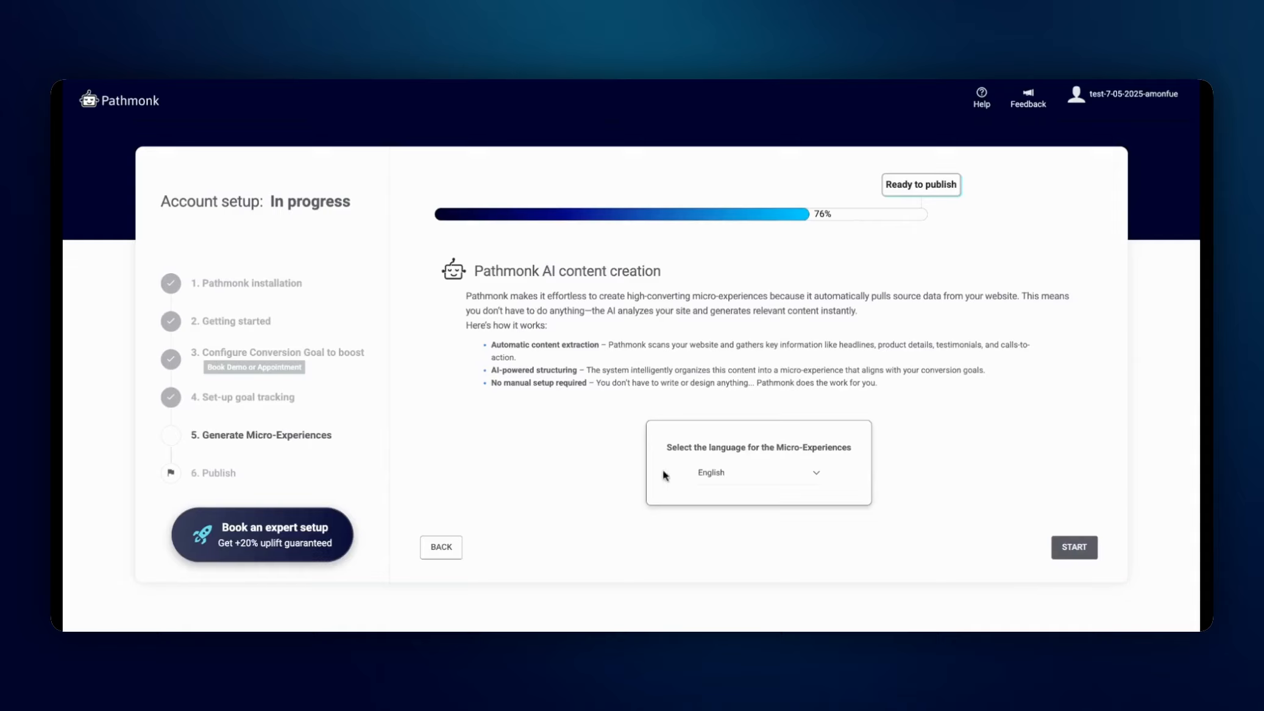
click(724, 472)
click(1072, 549)
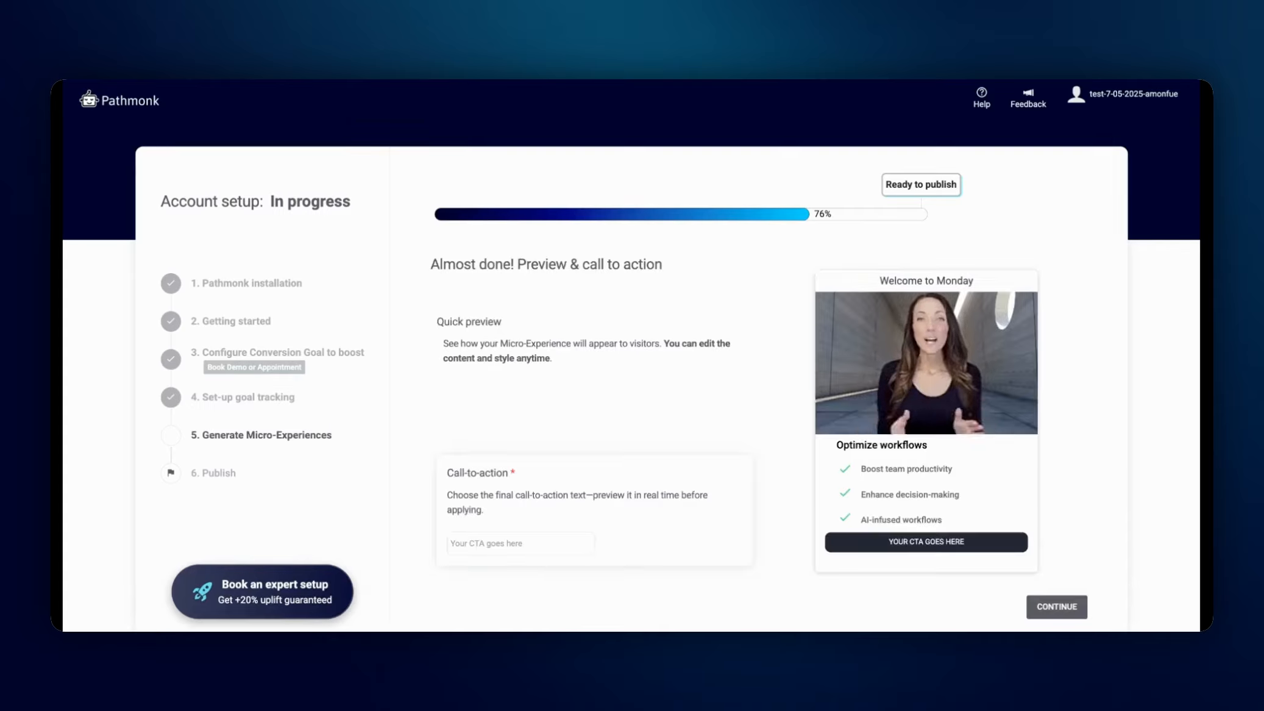
- Set the Micro-Experience's call-to-action text to "Book your Demo" and continue to the publishing options
click(490, 542)
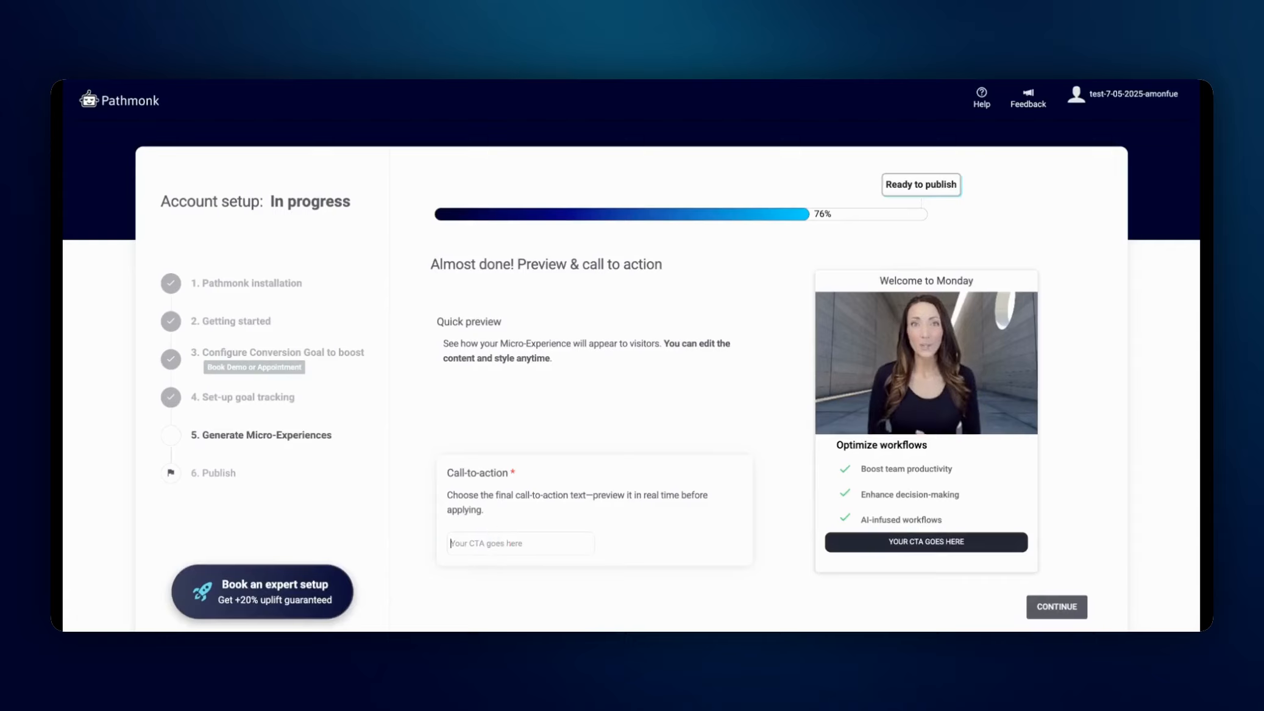
text(Book your Demo)
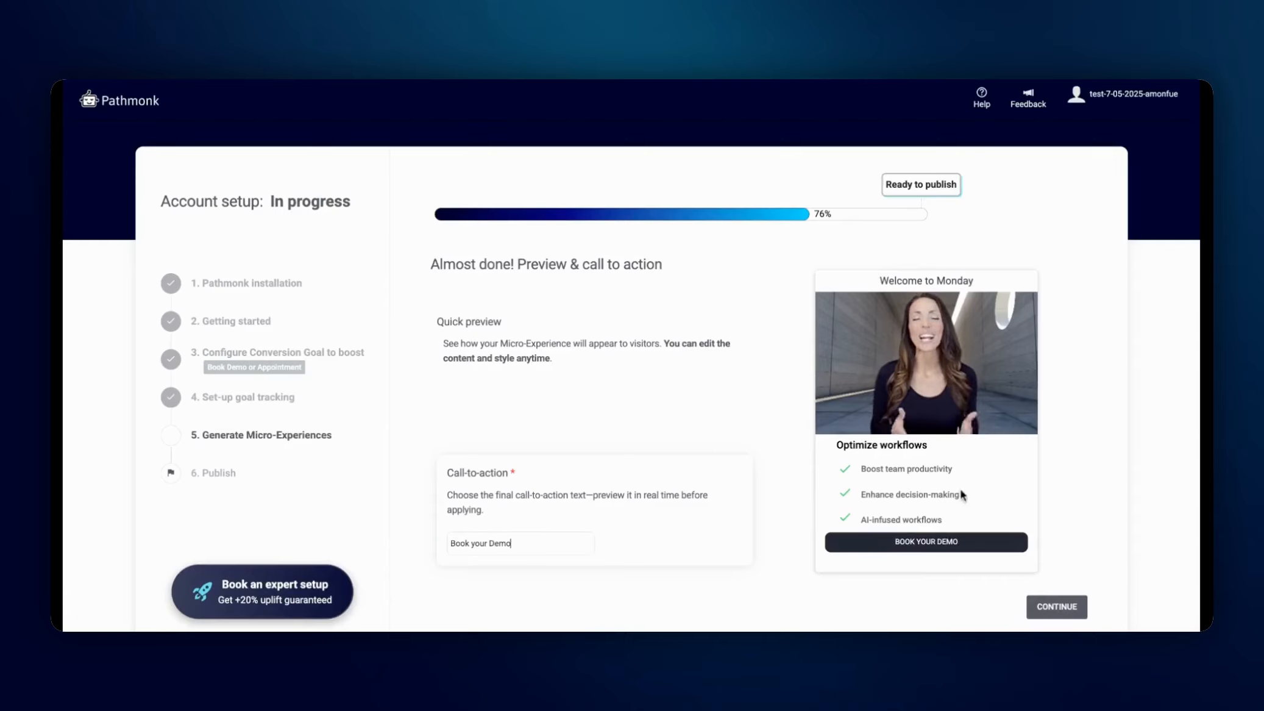
click(1054, 606)
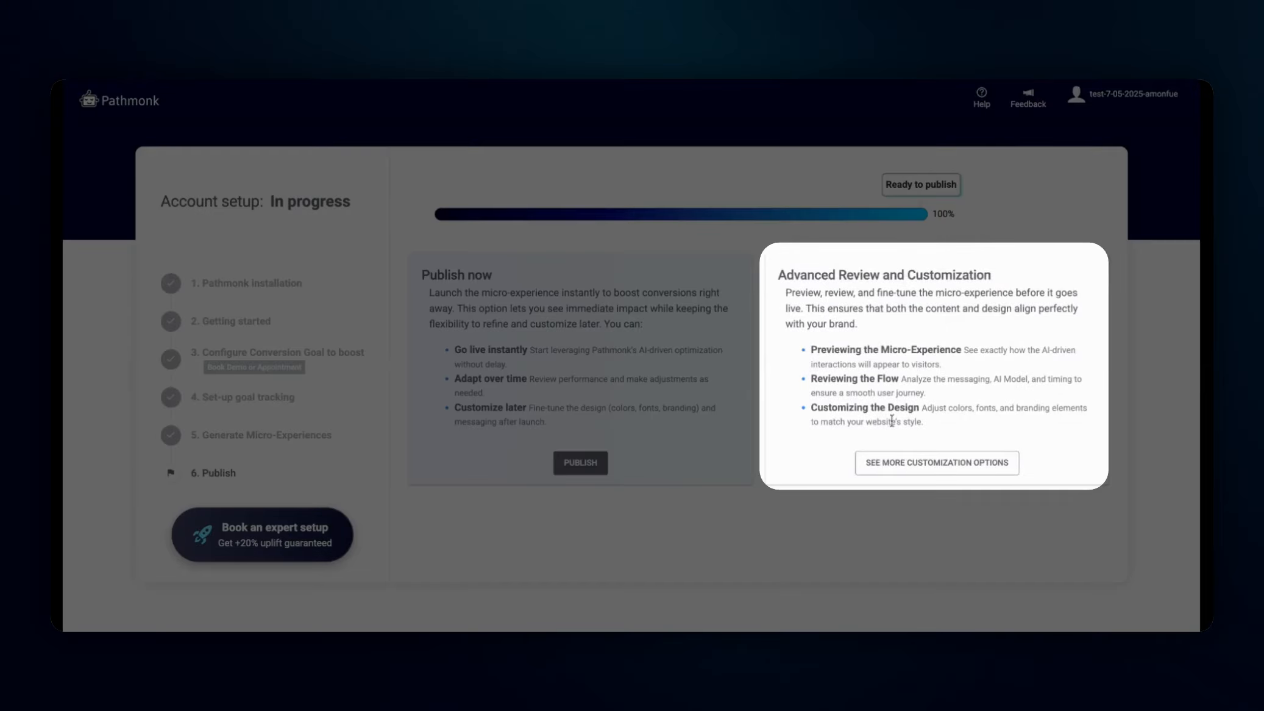
- Choose to see more customization options instead of publishing directly, and go through the welcome tour of the dashboard
click(913, 468)
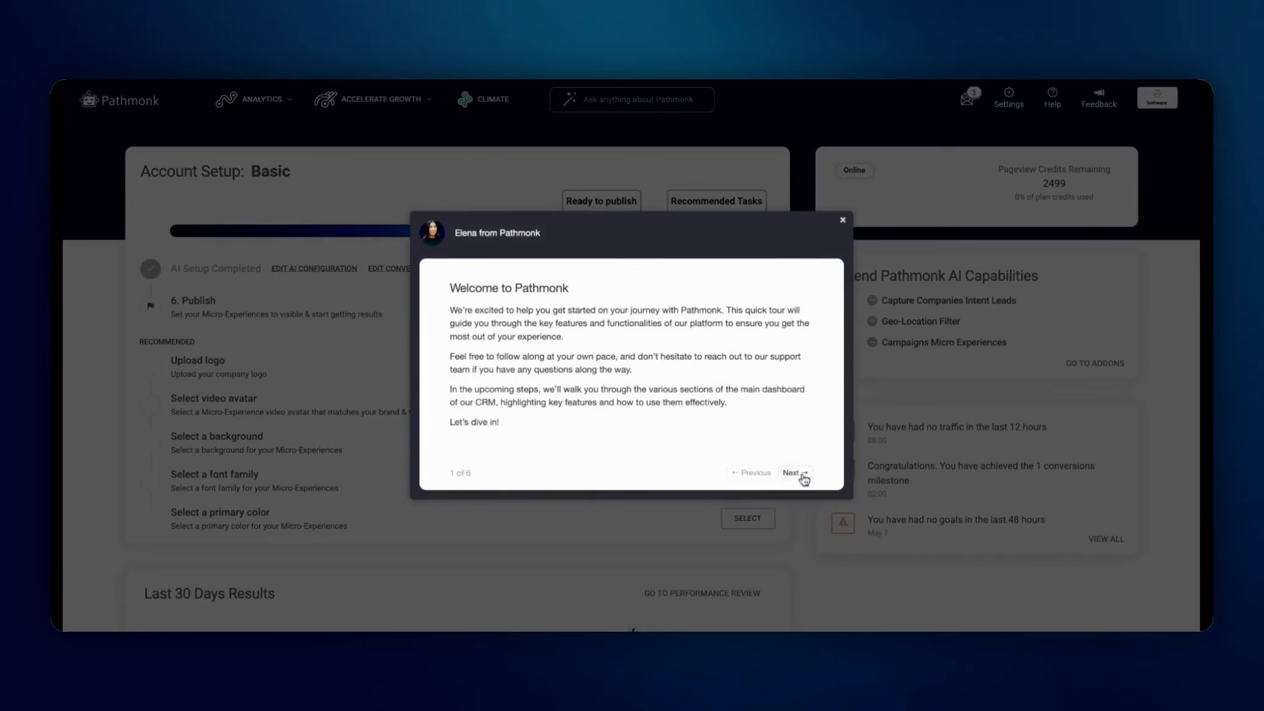
click(803, 480)
click(815, 603)
click(850, 378)
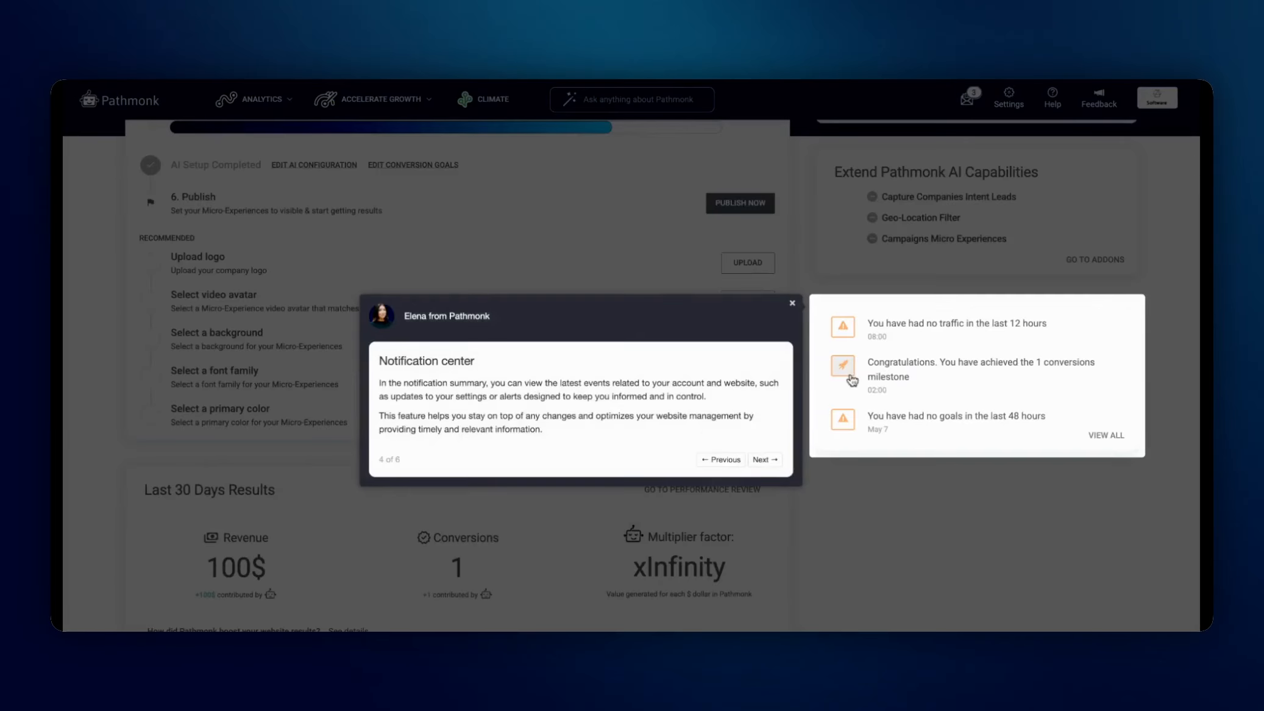
click(762, 460)
click(817, 598)
click(481, 277)
scroll(516, 274, up, 5)
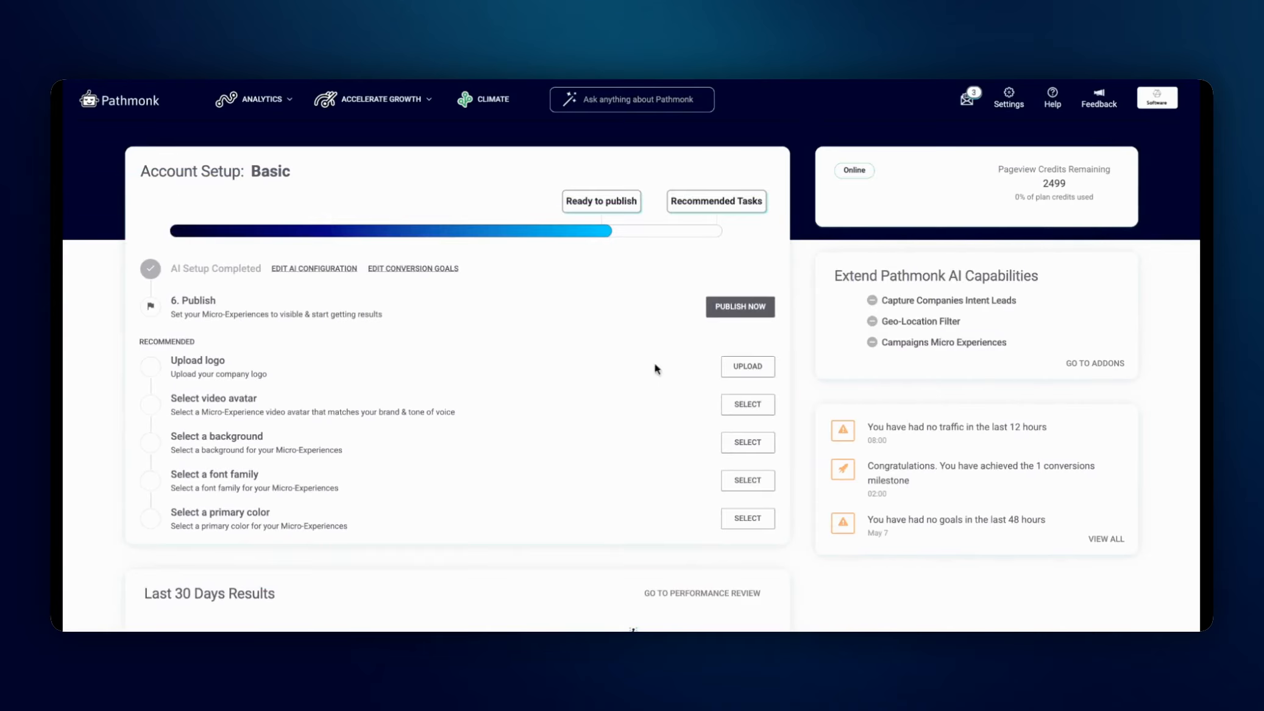
- Compare the two launch options and publish the Micro-Experiences with Gradual rollout on 50% of the traffic
click(734, 306)
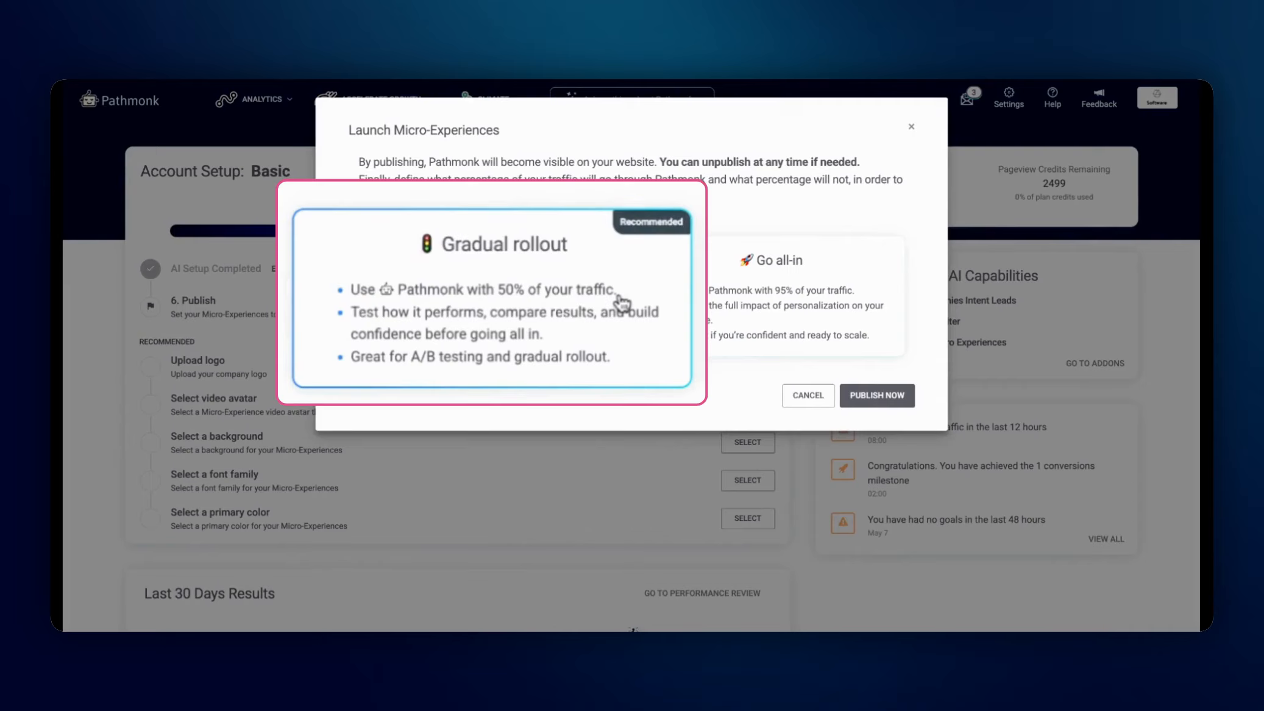
click(776, 256)
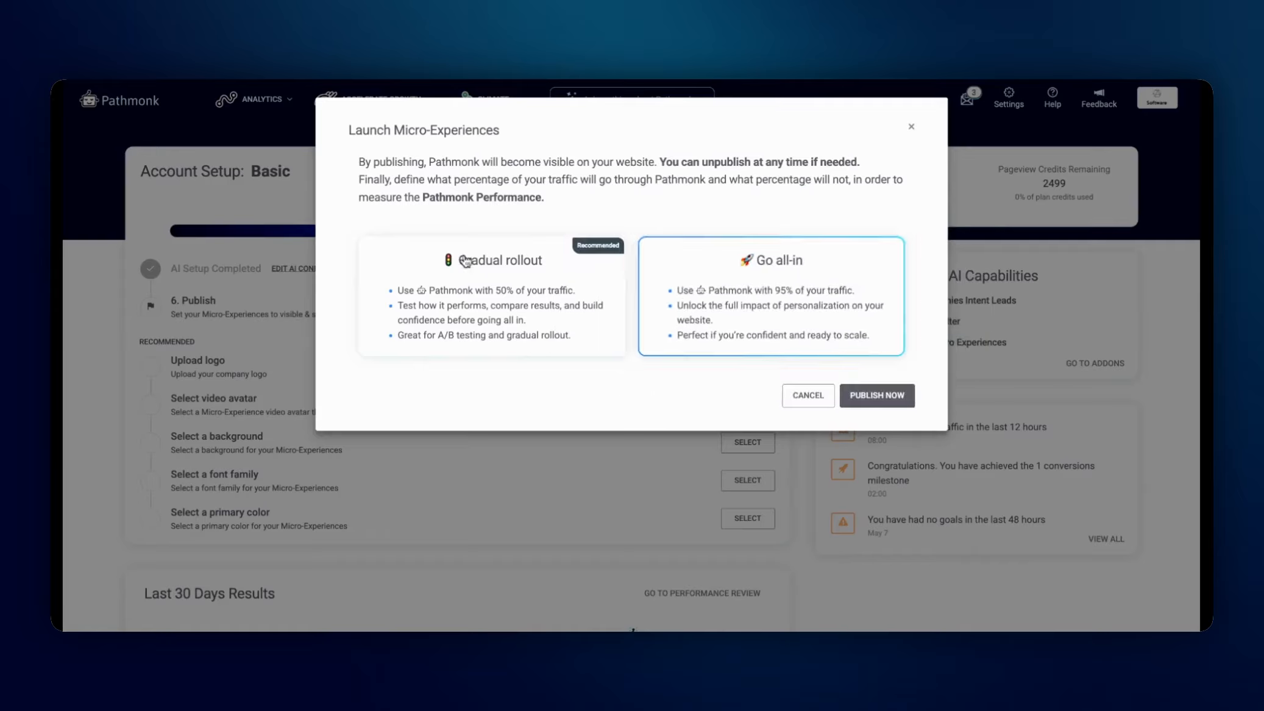
click(475, 312)
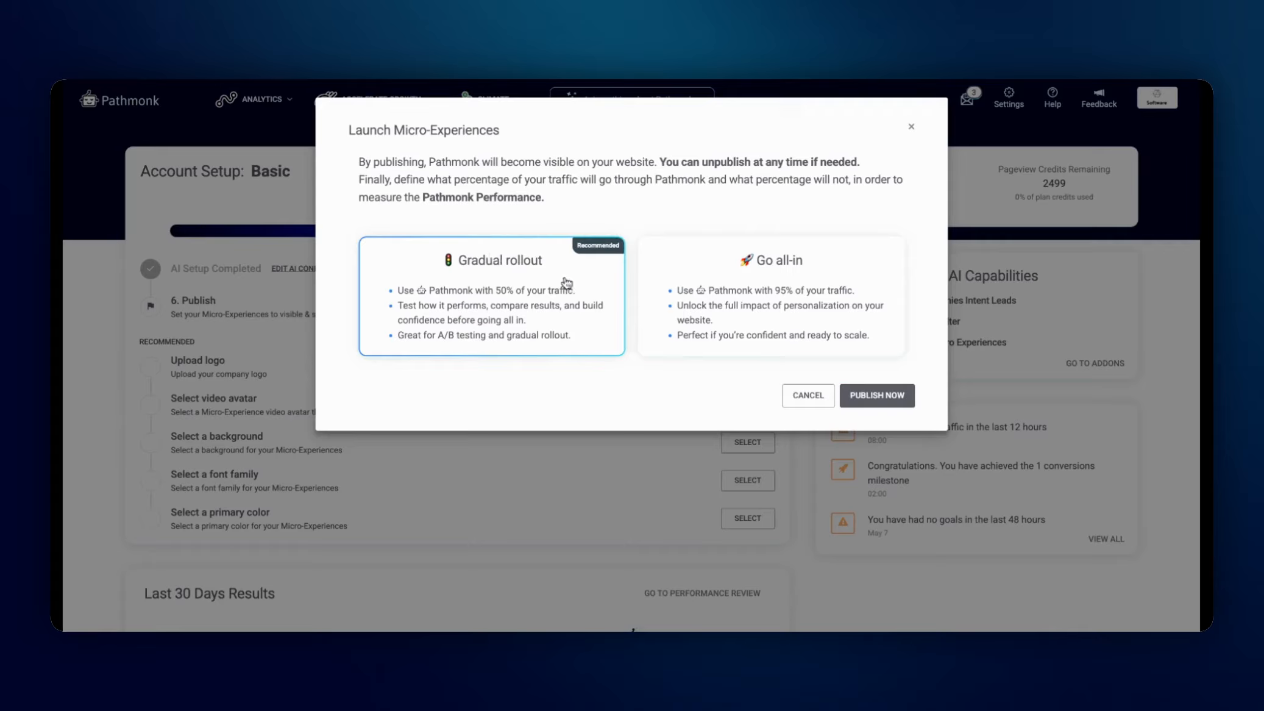
click(877, 394)
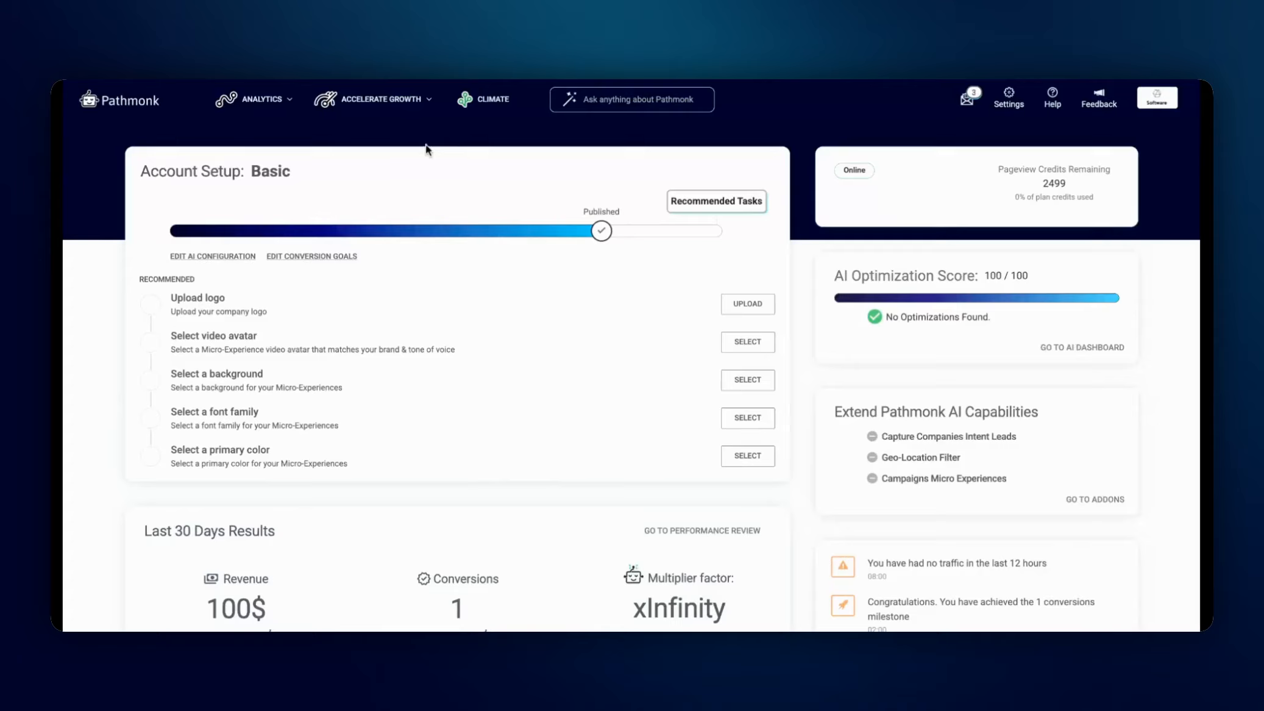
- Open the Micro-Experiences content under Accelerate Growth and look over the generated cards by stage
click(405, 100)
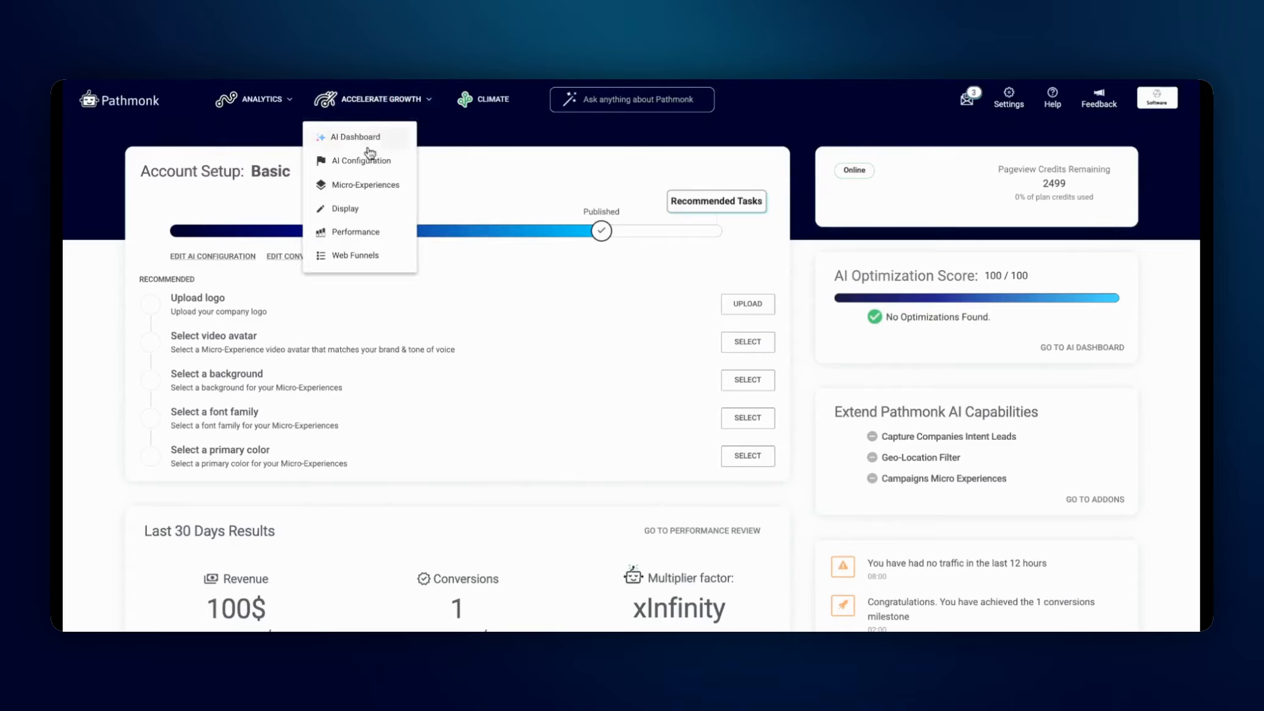
click(366, 187)
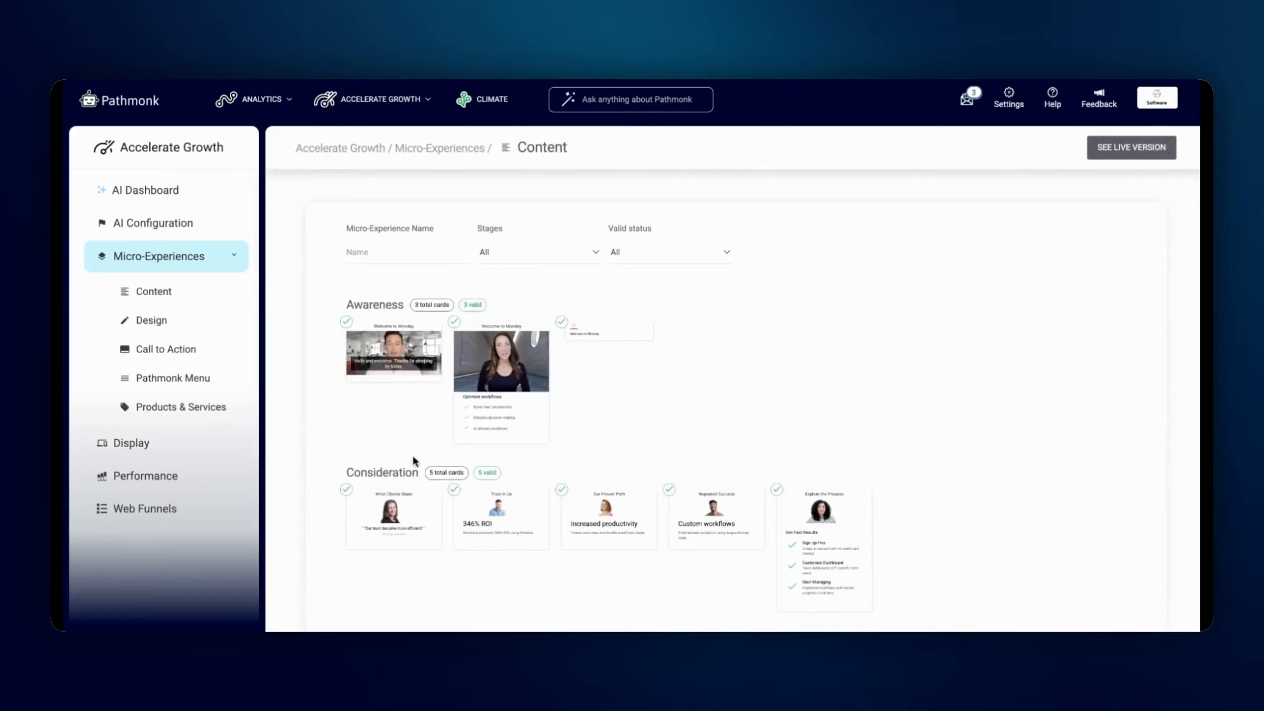
scroll(511, 524, down, 3)
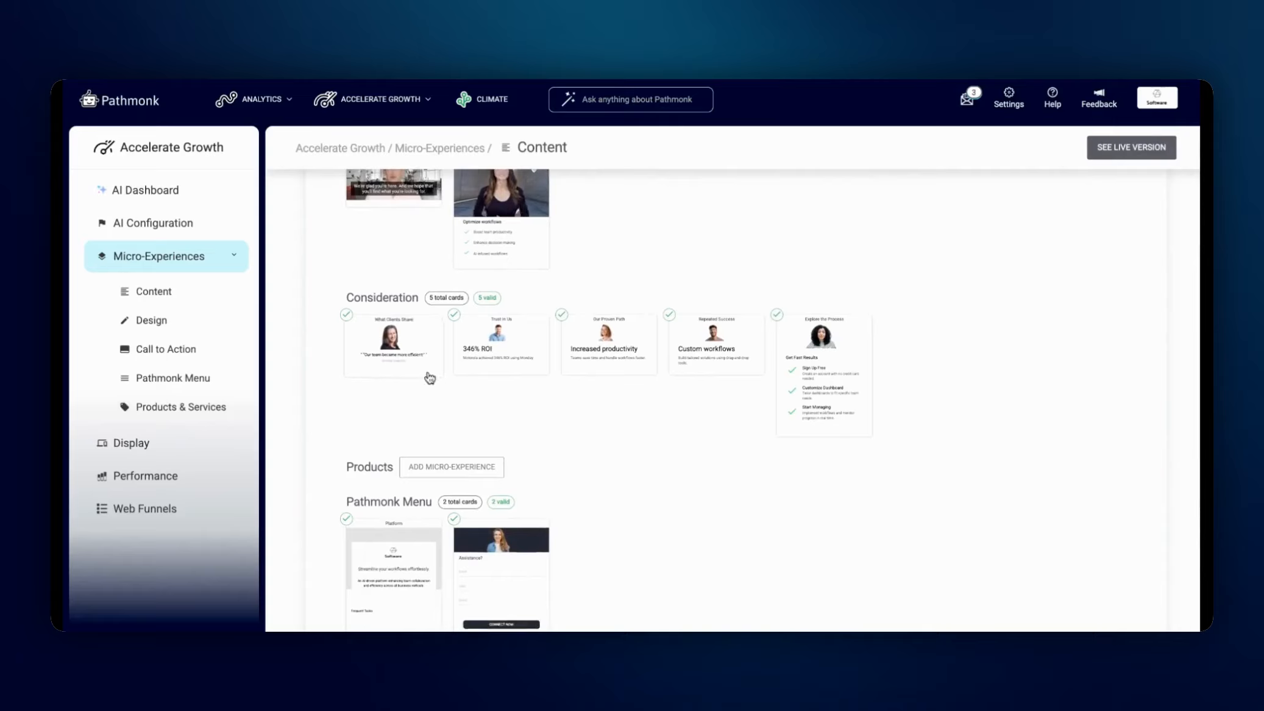
scroll(434, 427, up, 3)
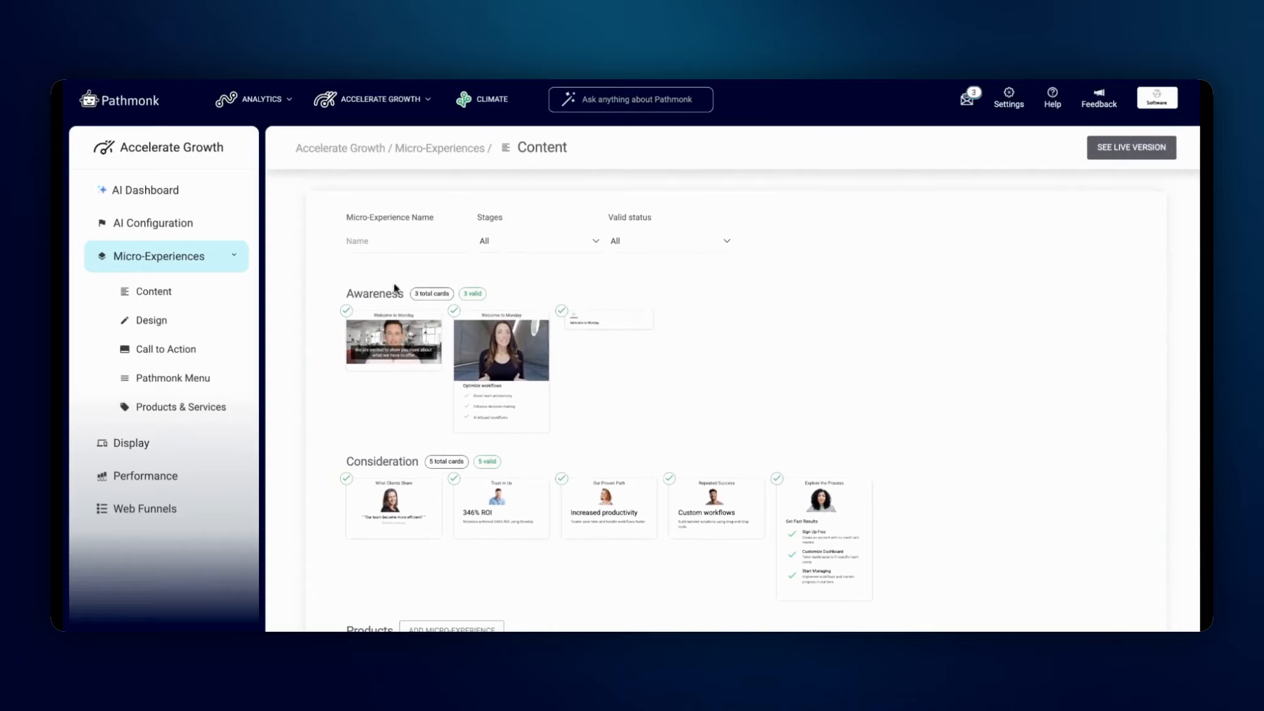
- Replace the Welcome Large card's video with the AI avatar in the white shirt, Office background and "White with background" subtitles
click(497, 359)
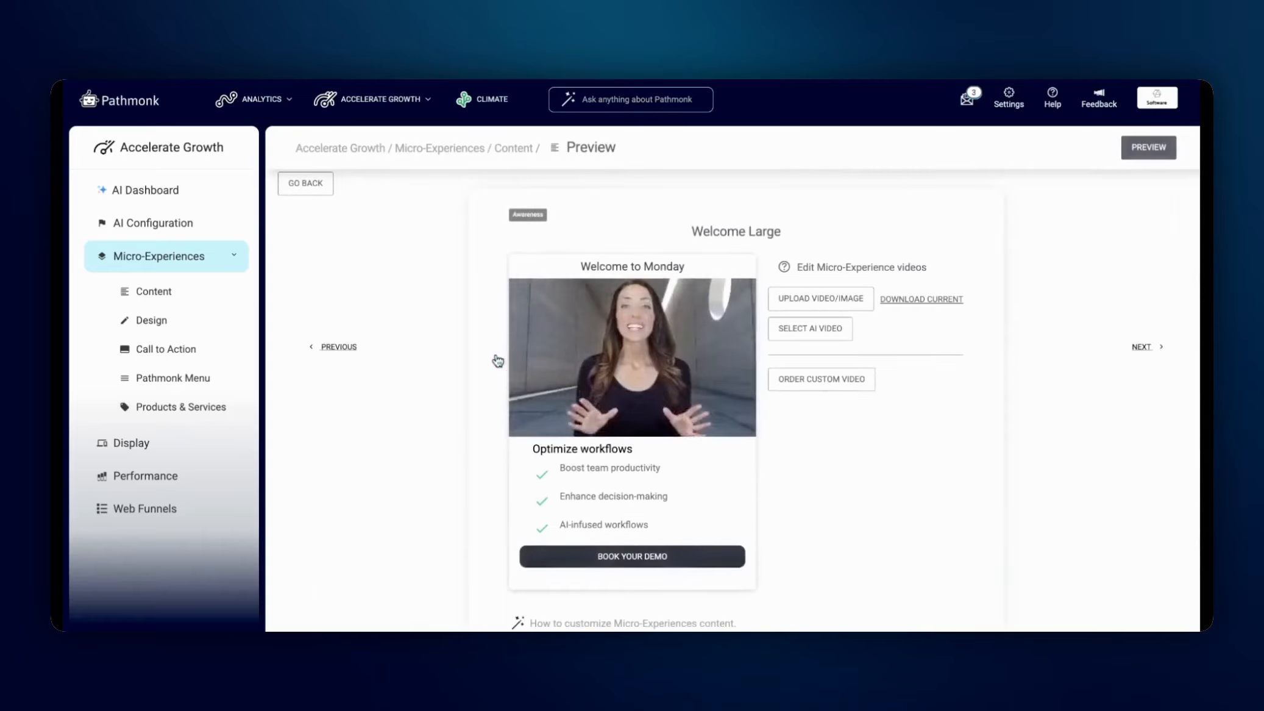
click(793, 328)
click(493, 224)
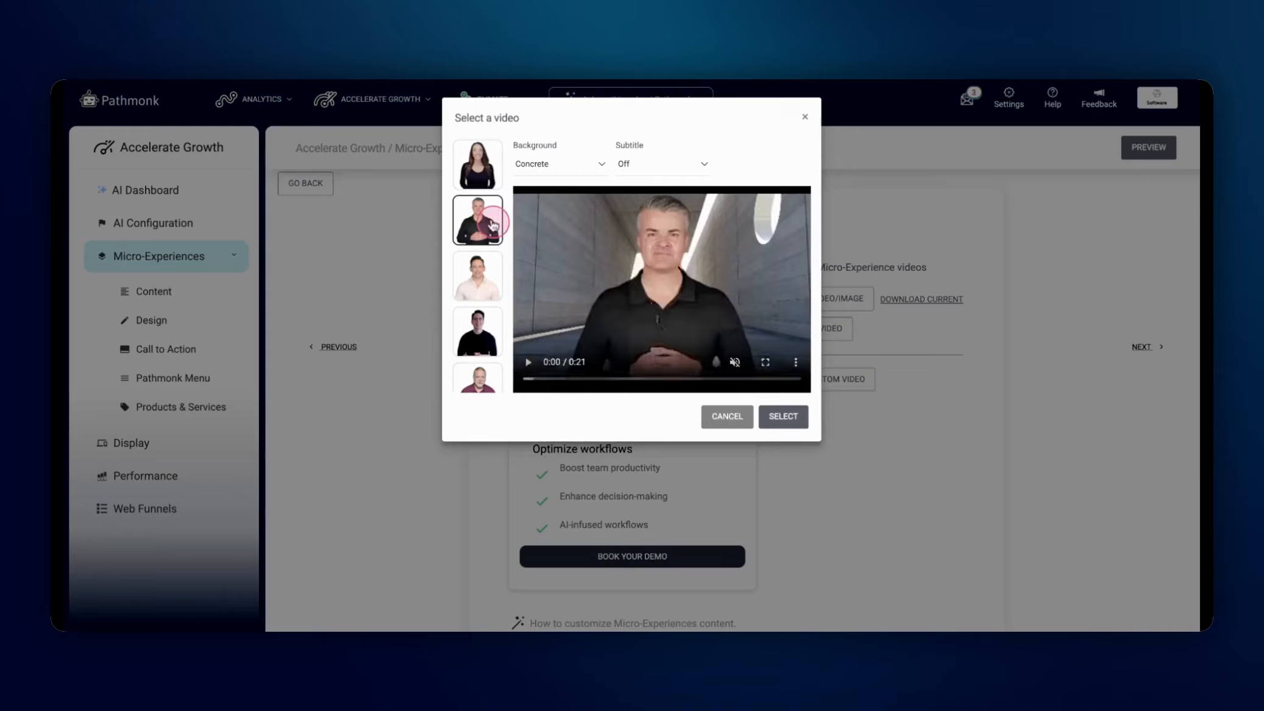
click(481, 279)
click(568, 168)
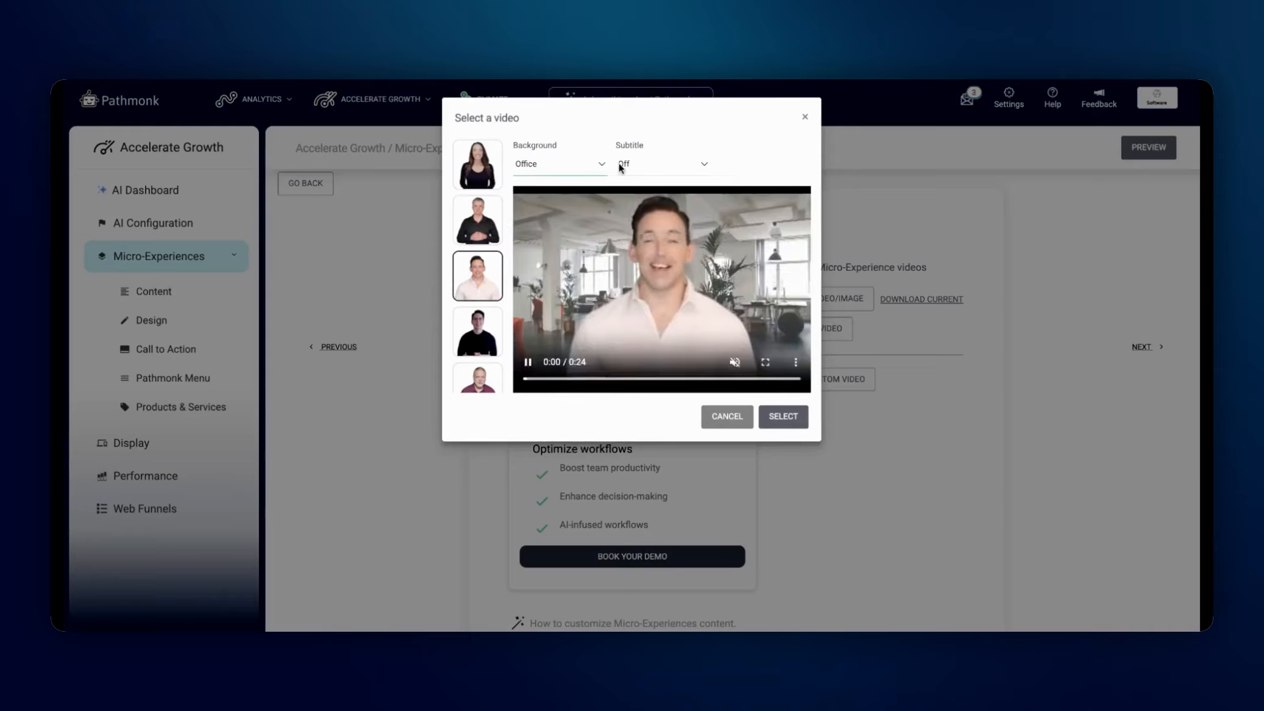
click(631, 166)
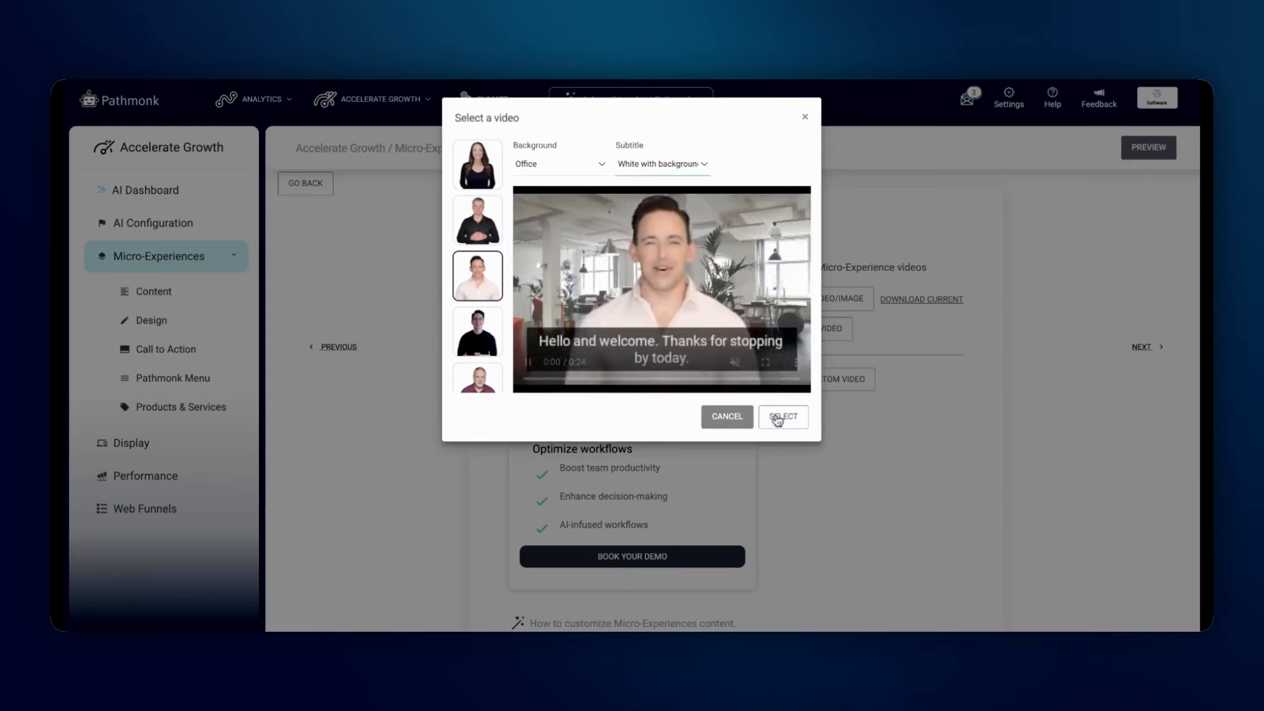
click(779, 418)
- Open the "Boost team productivity" text on the Welcome Large card for editing and save it
click(656, 473)
click(583, 472)
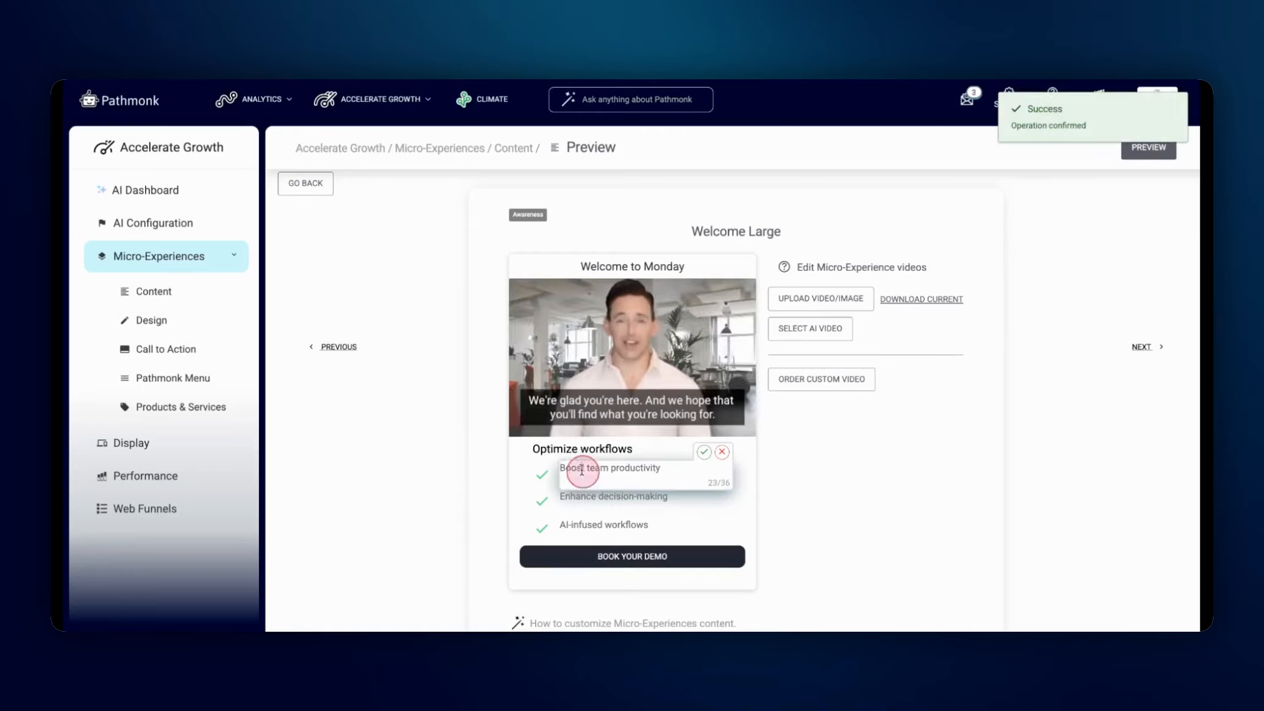
click(704, 452)
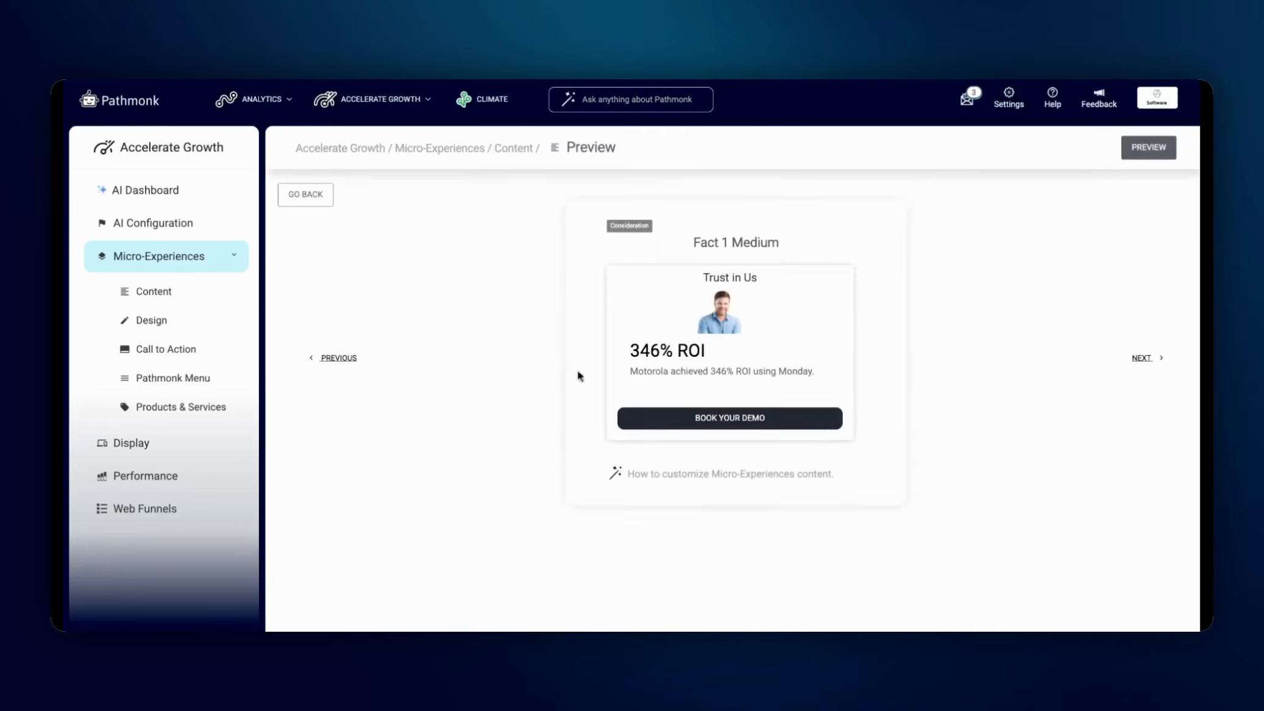
- Leave the card preview, open the Pathmonk Menu settings of the Micro-Experiences and review the FAQ Settings with the visitor questions
click(317, 199)
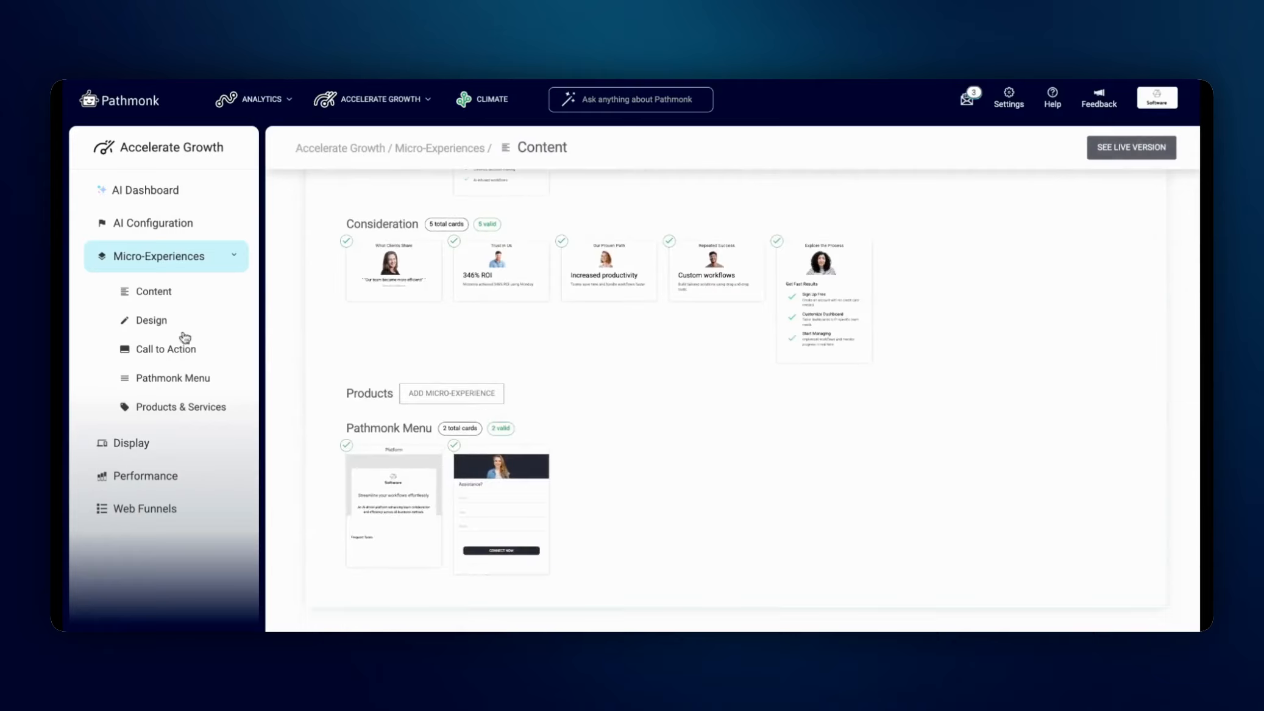
click(181, 379)
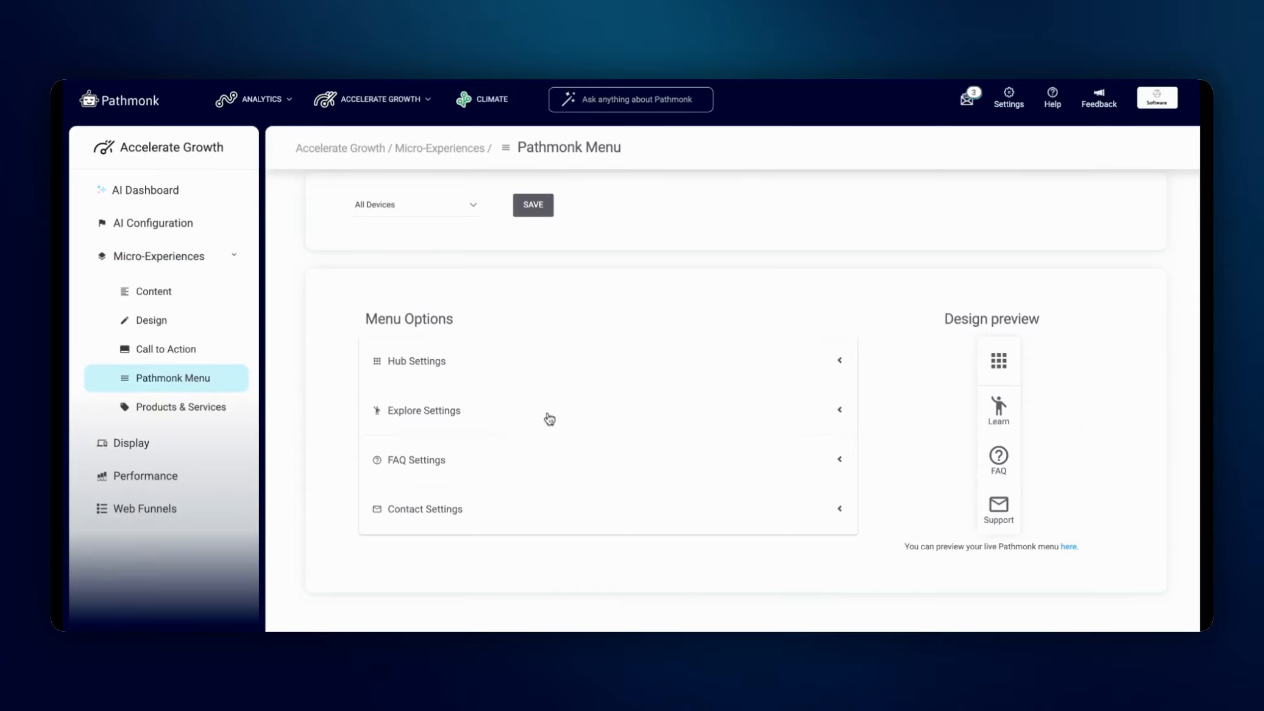
click(423, 469)
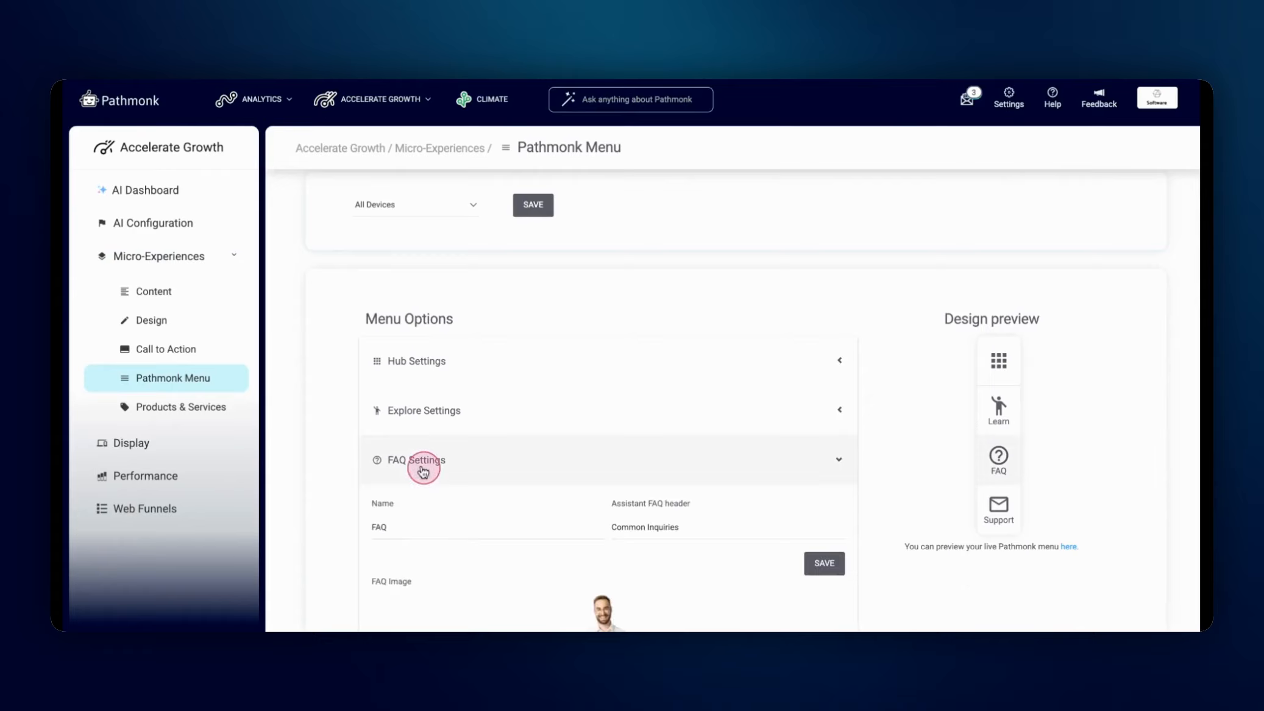
scroll(581, 518, down, 3)
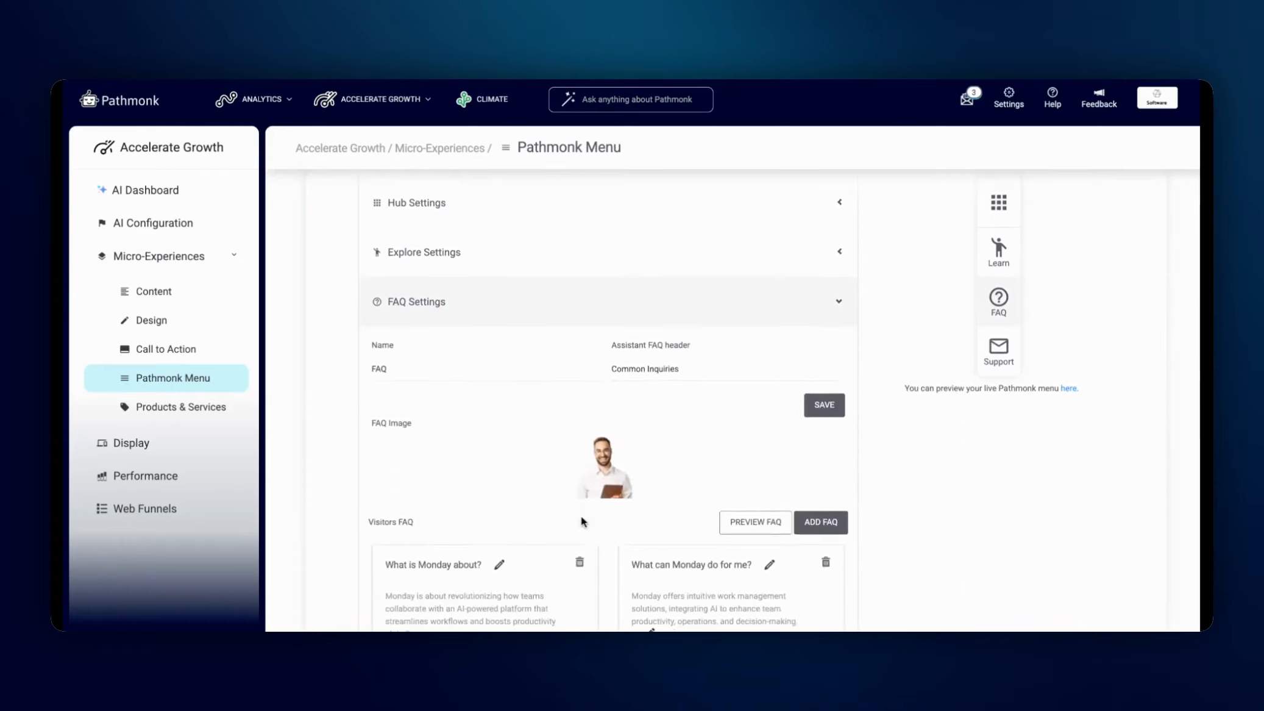
scroll(581, 515, down, 2)
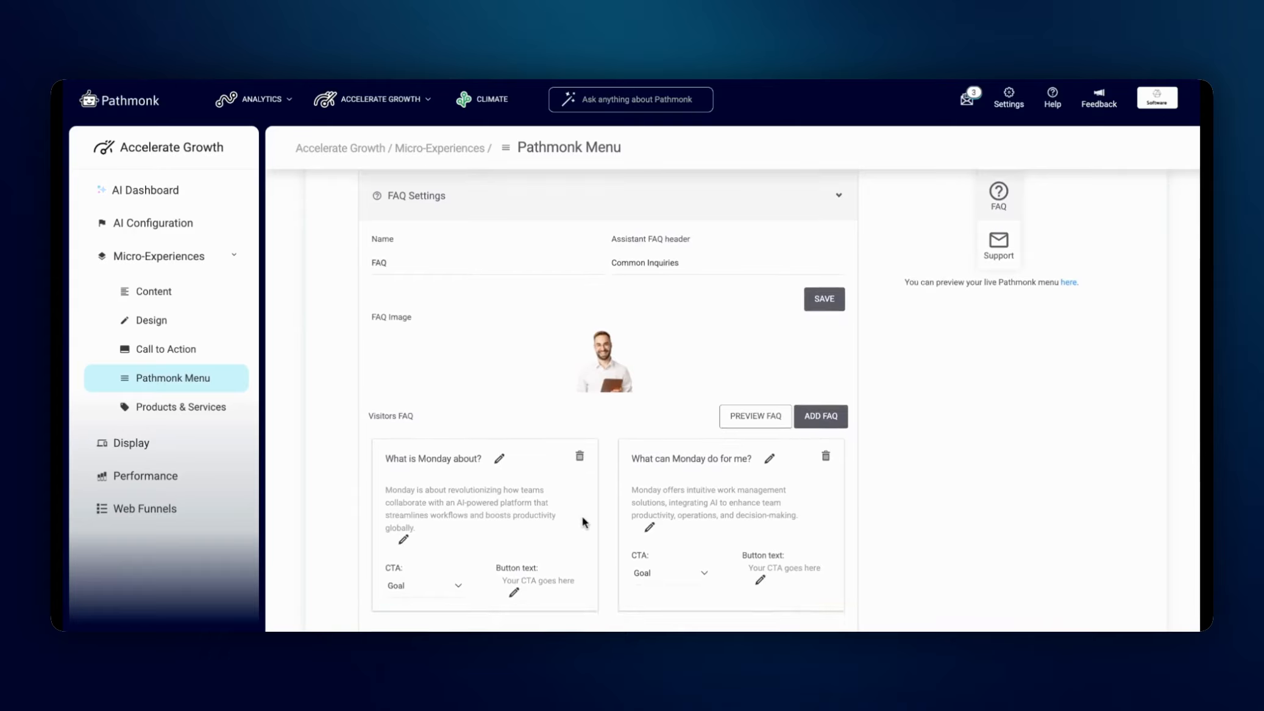
scroll(572, 523, down, 6)
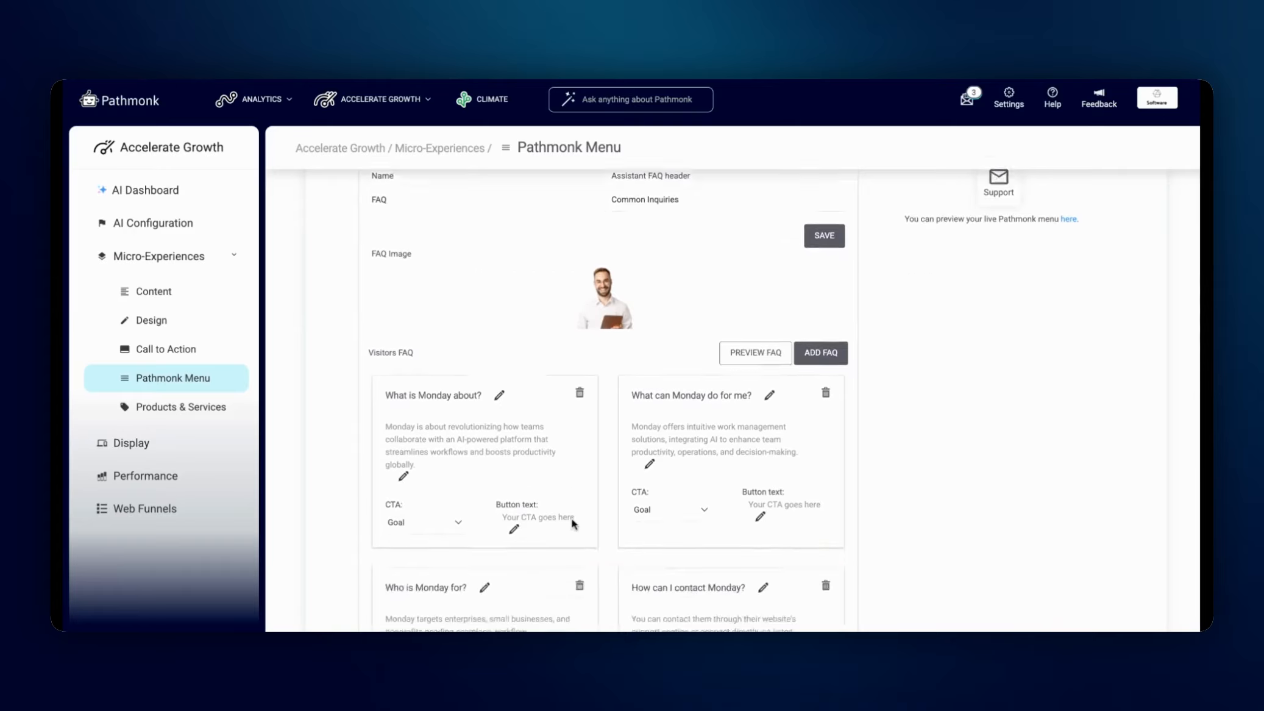
- Change the Support Method Action in the Contact Settings to "Redirect to" and save the Pathmonk Menu for All Devices
click(489, 524)
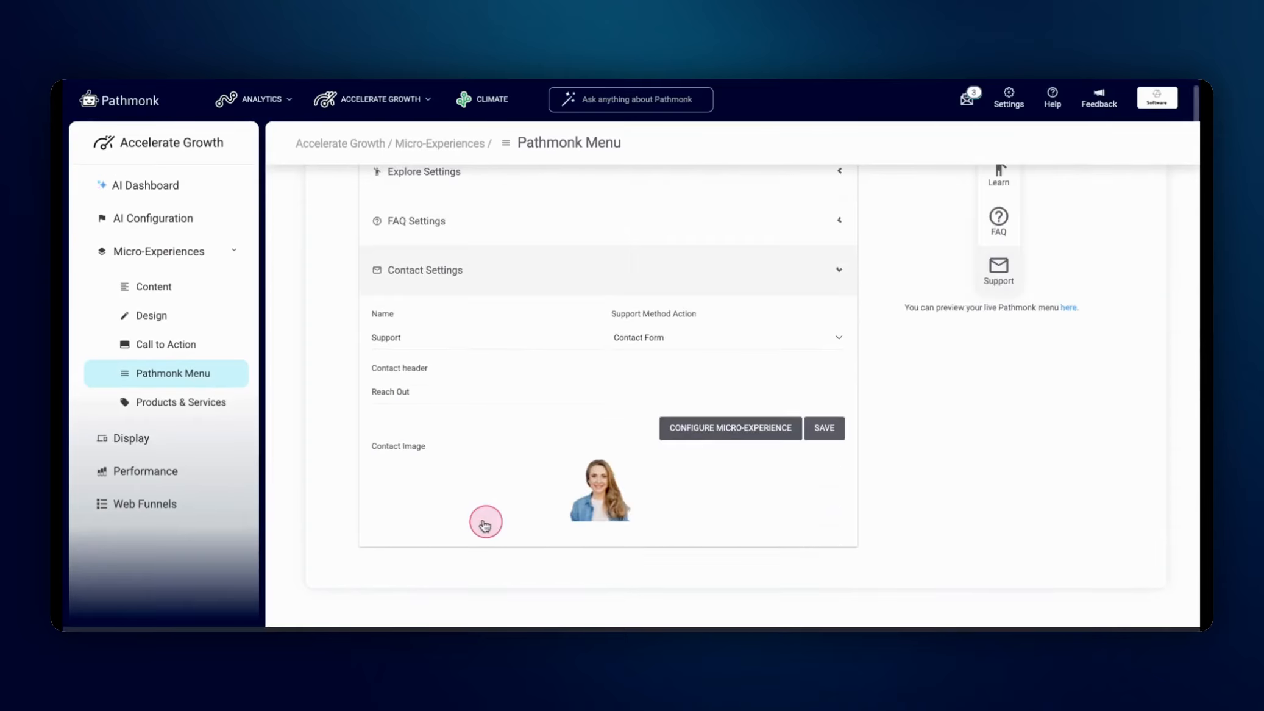
click(726, 345)
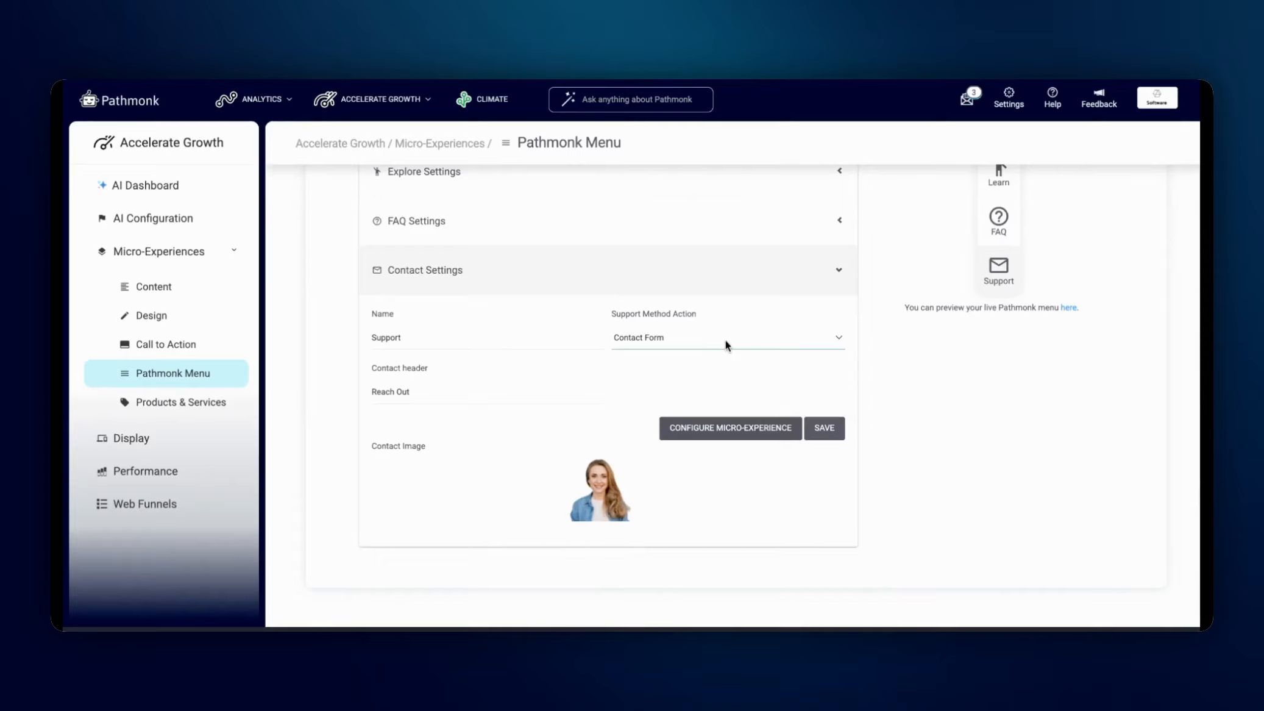
click(726, 352)
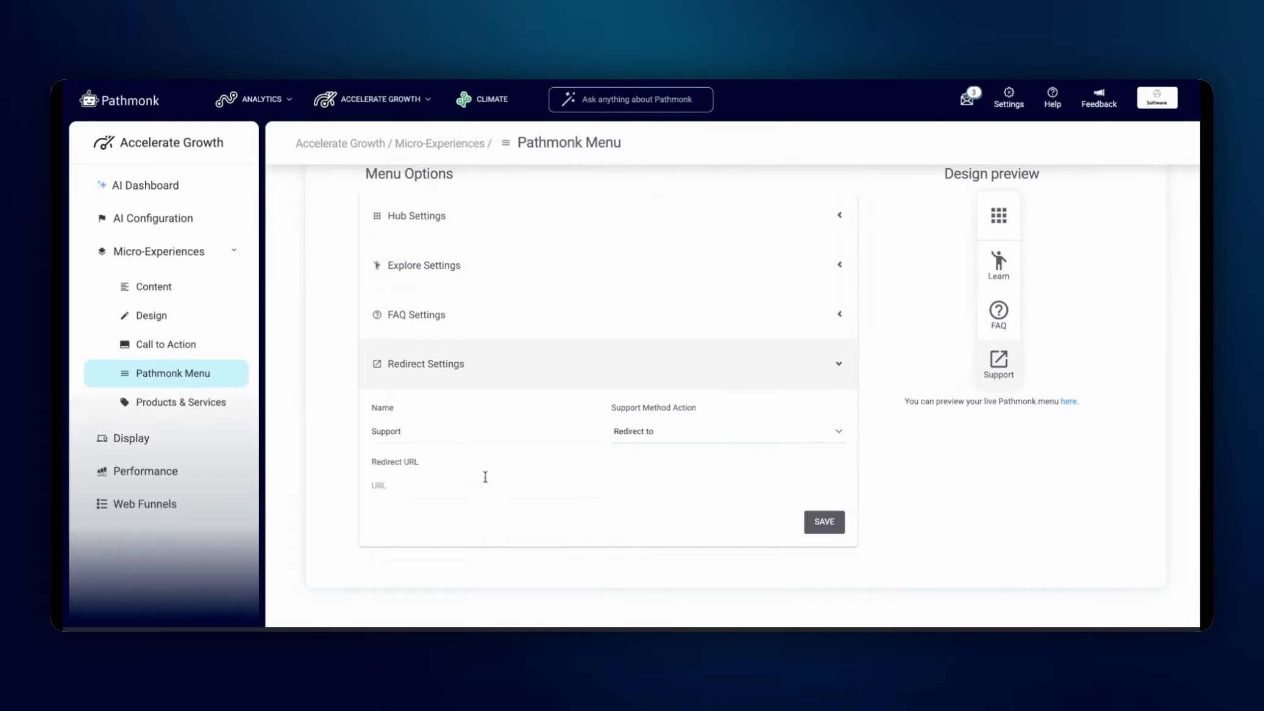
click(415, 493)
scroll(376, 362, up, 3)
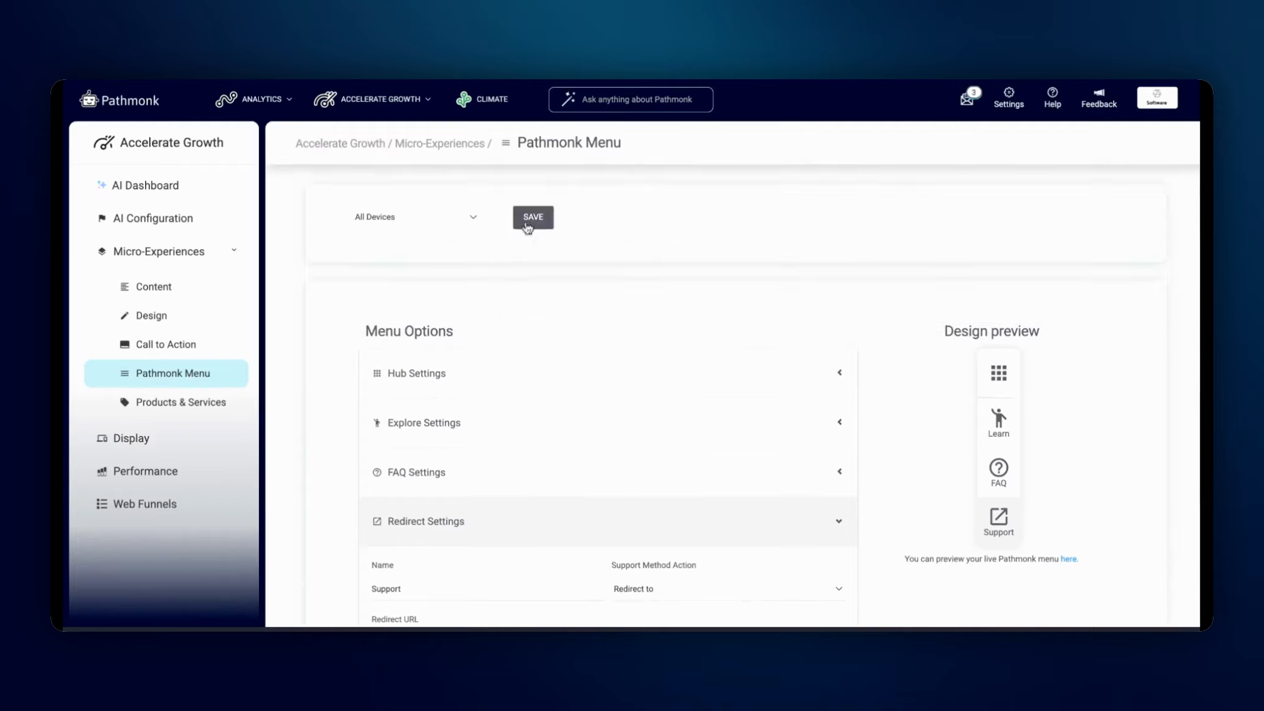
click(528, 227)
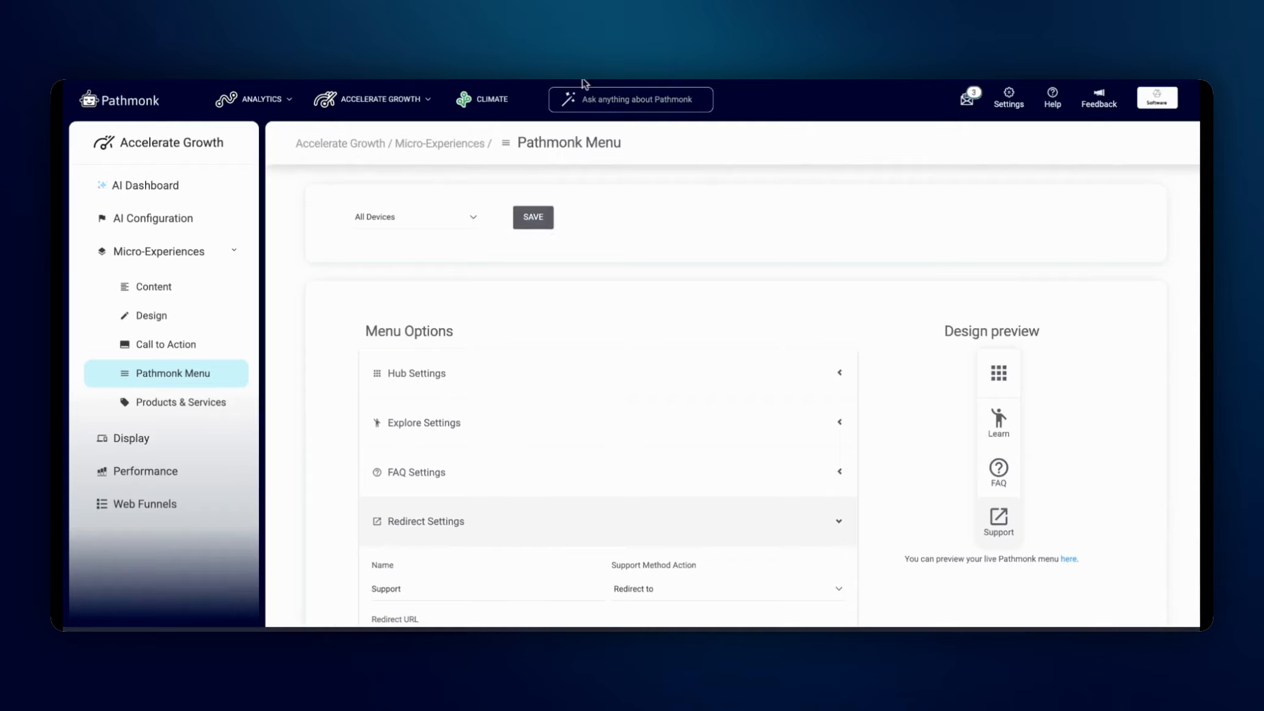